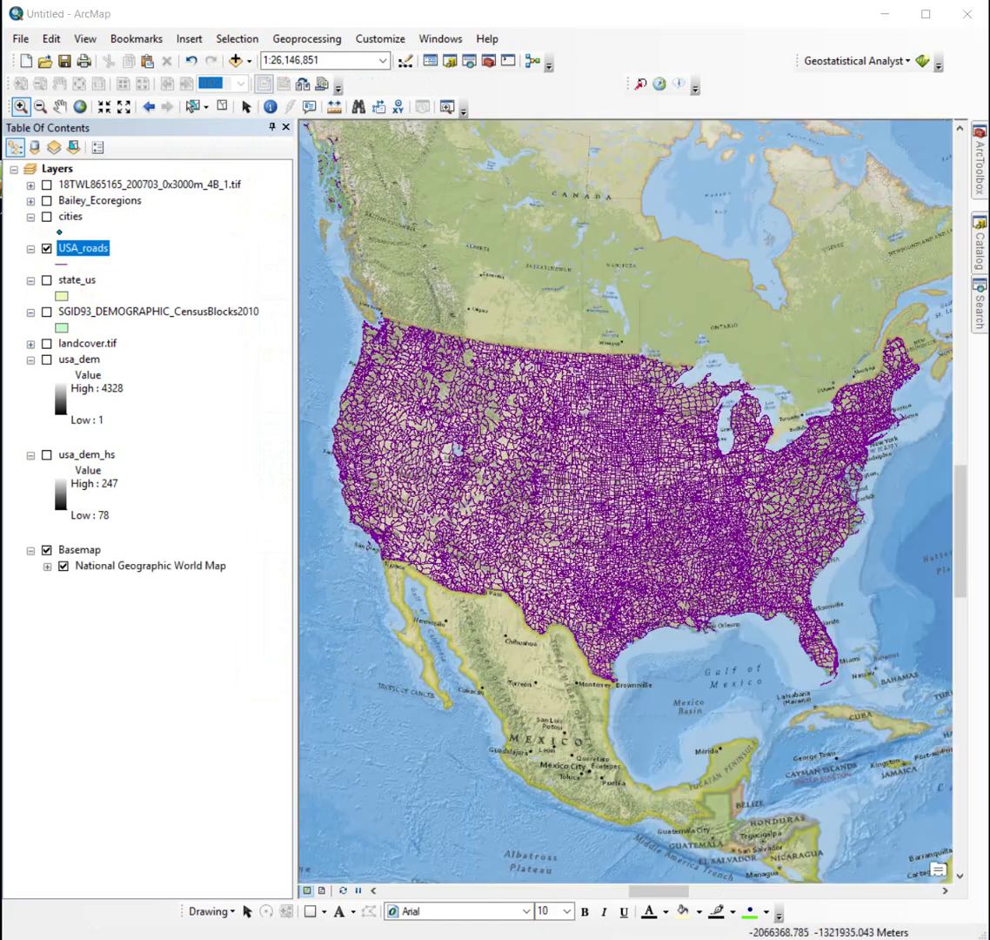
# Bring the Hawaiian Islands into close view on the map
pyautogui.moveTo(373, 630); pyautogui.dragTo(708, 646)
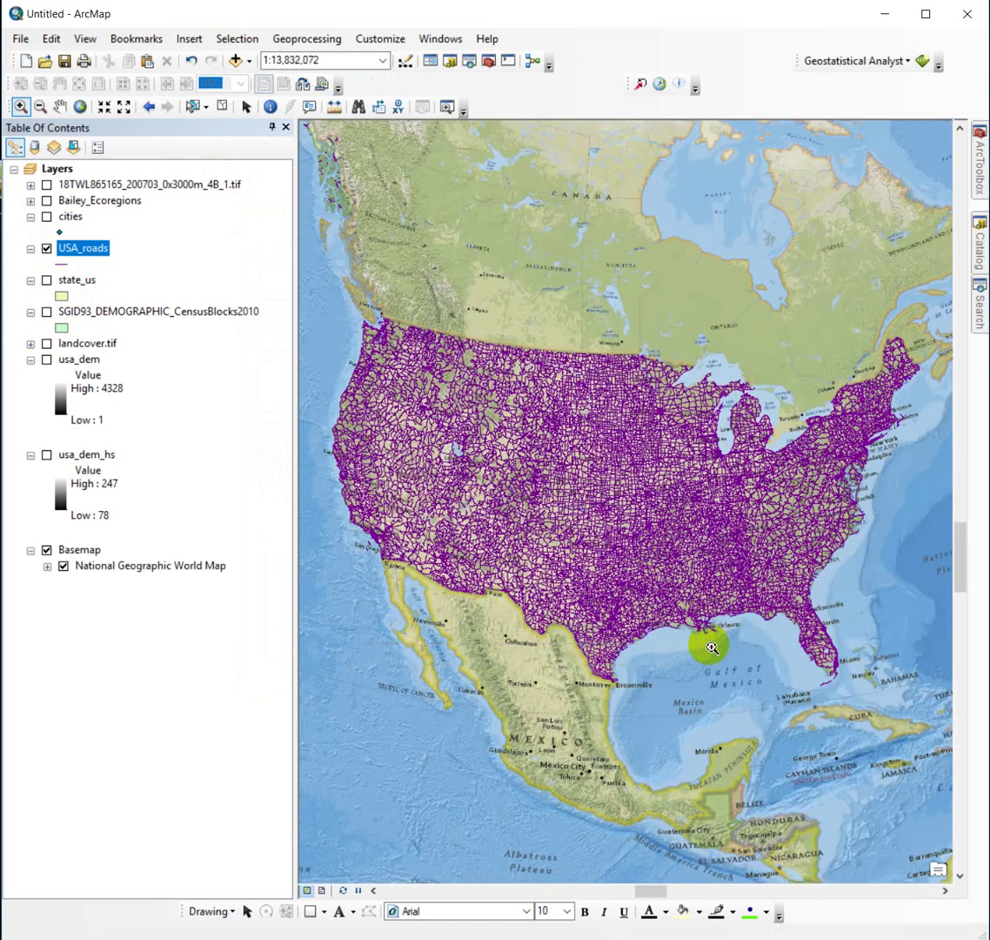
pyautogui.click(147, 106)
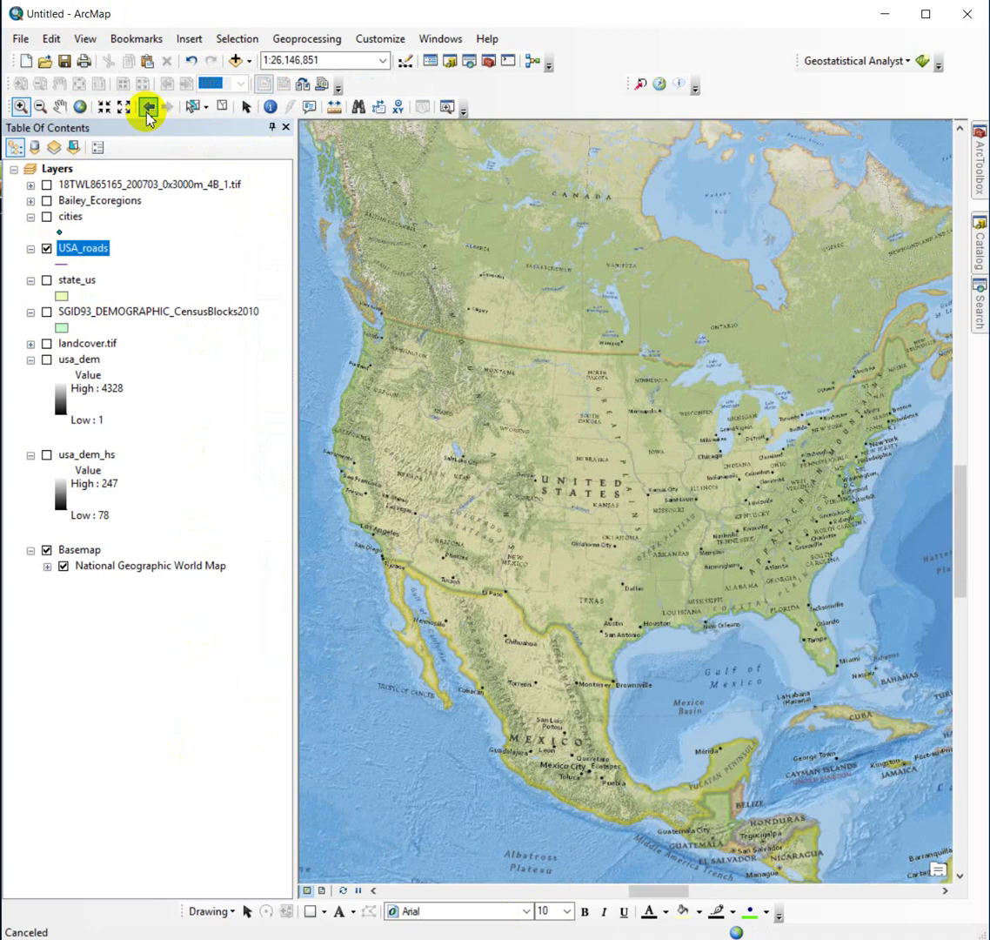
pyautogui.click(59, 107)
pyautogui.moveTo(332, 518); pyautogui.dragTo(775, 494)
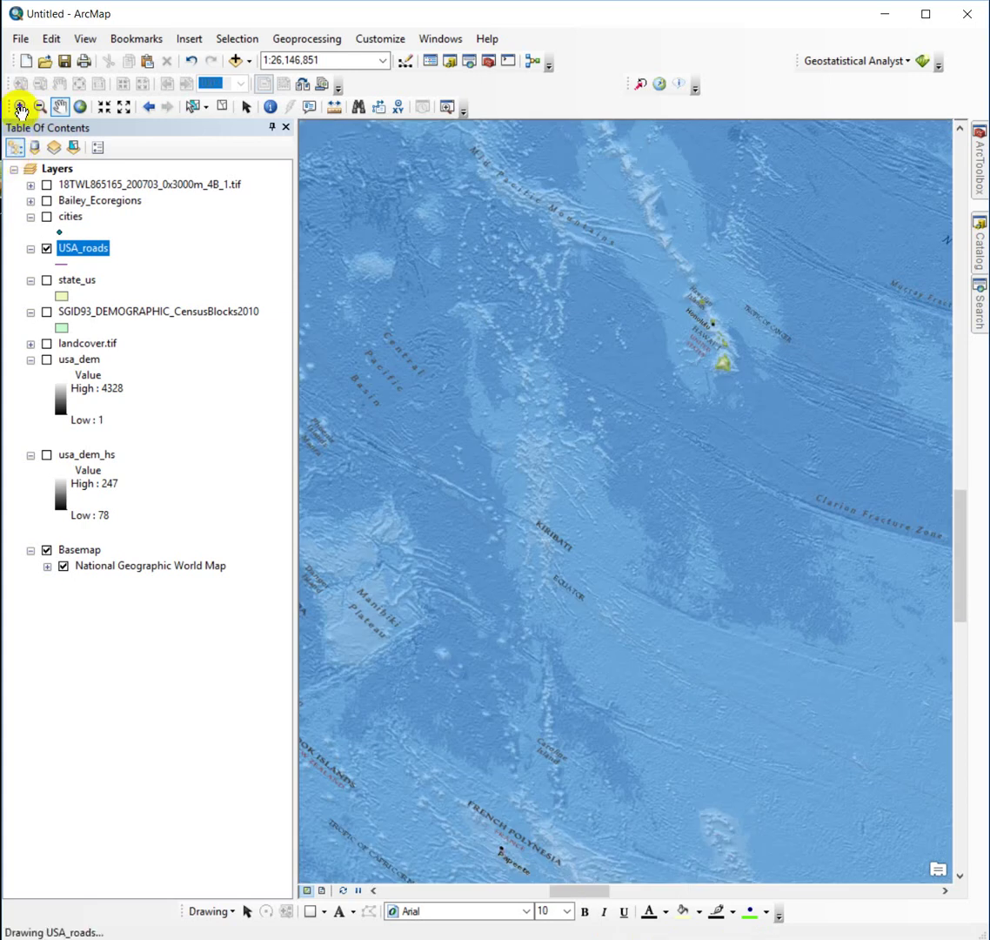
pyautogui.click(19, 107)
pyautogui.moveTo(647, 250); pyautogui.dragTo(820, 435)
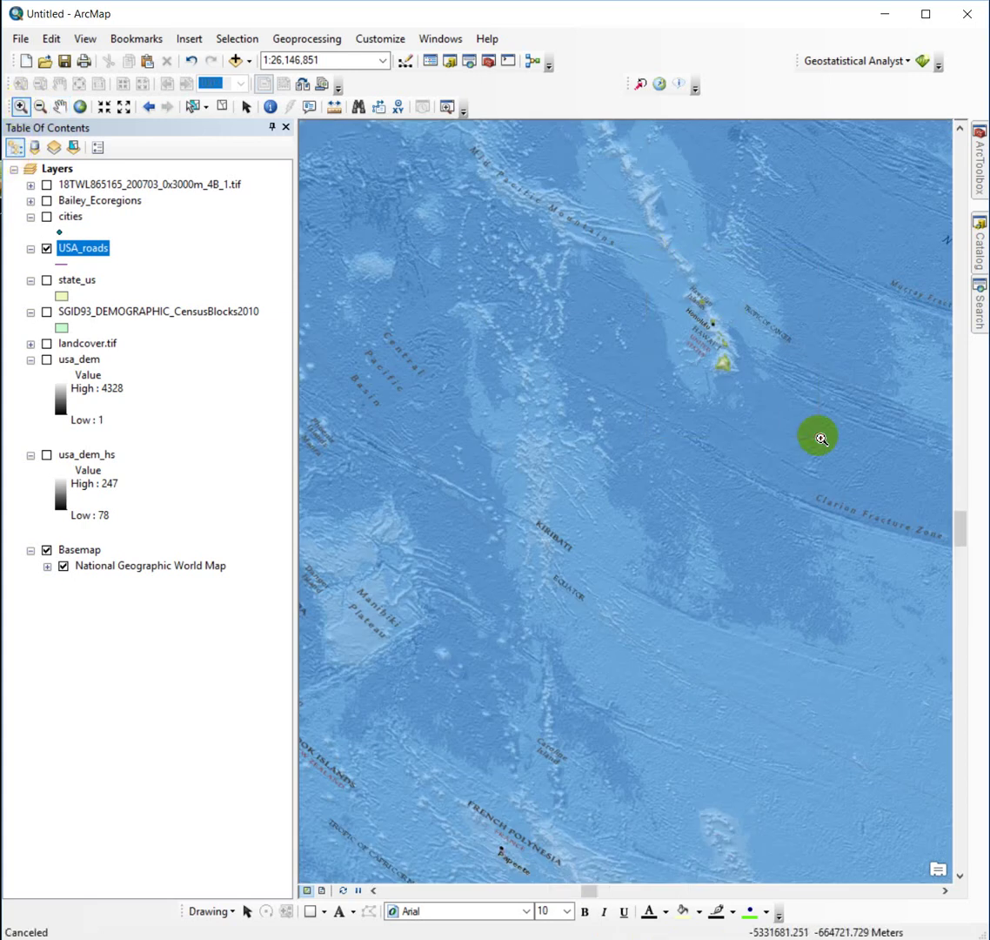
# Set the data frame's coordinate system to the projected NAD 1983 UTM Zone 4N
pyautogui.rightClick(57, 169)
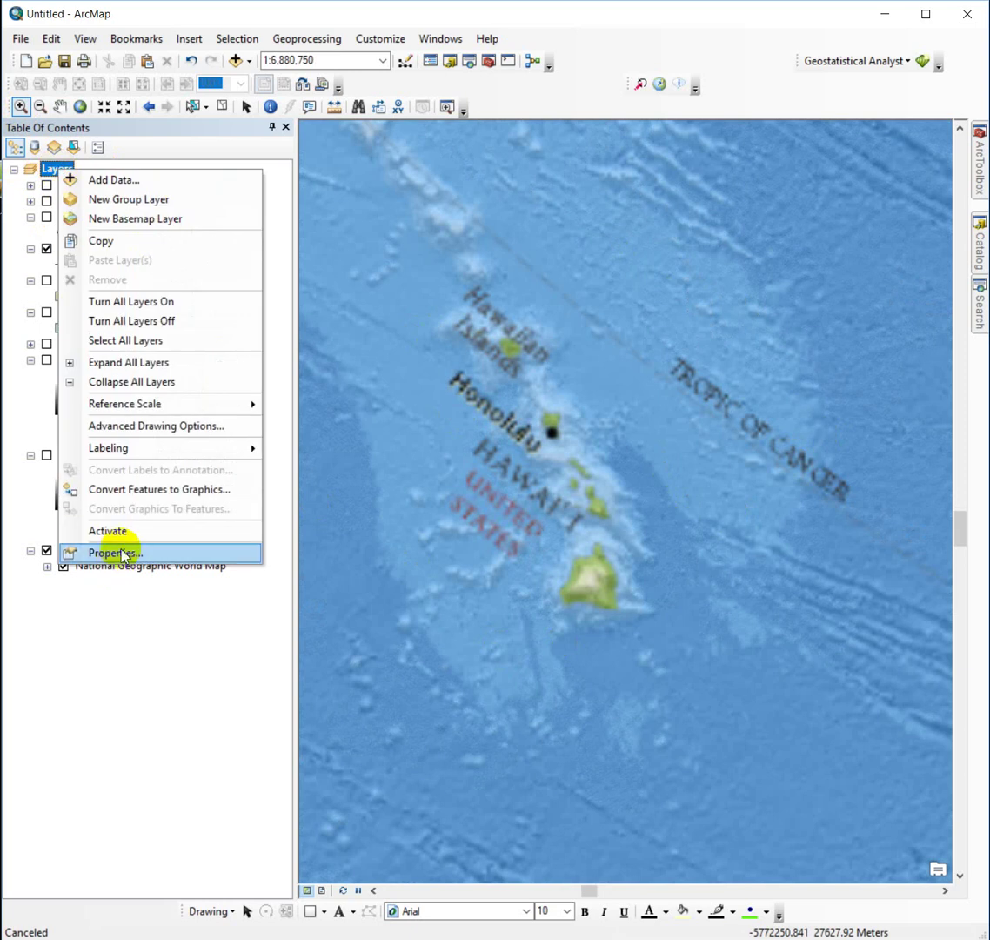
pyautogui.click(115, 551)
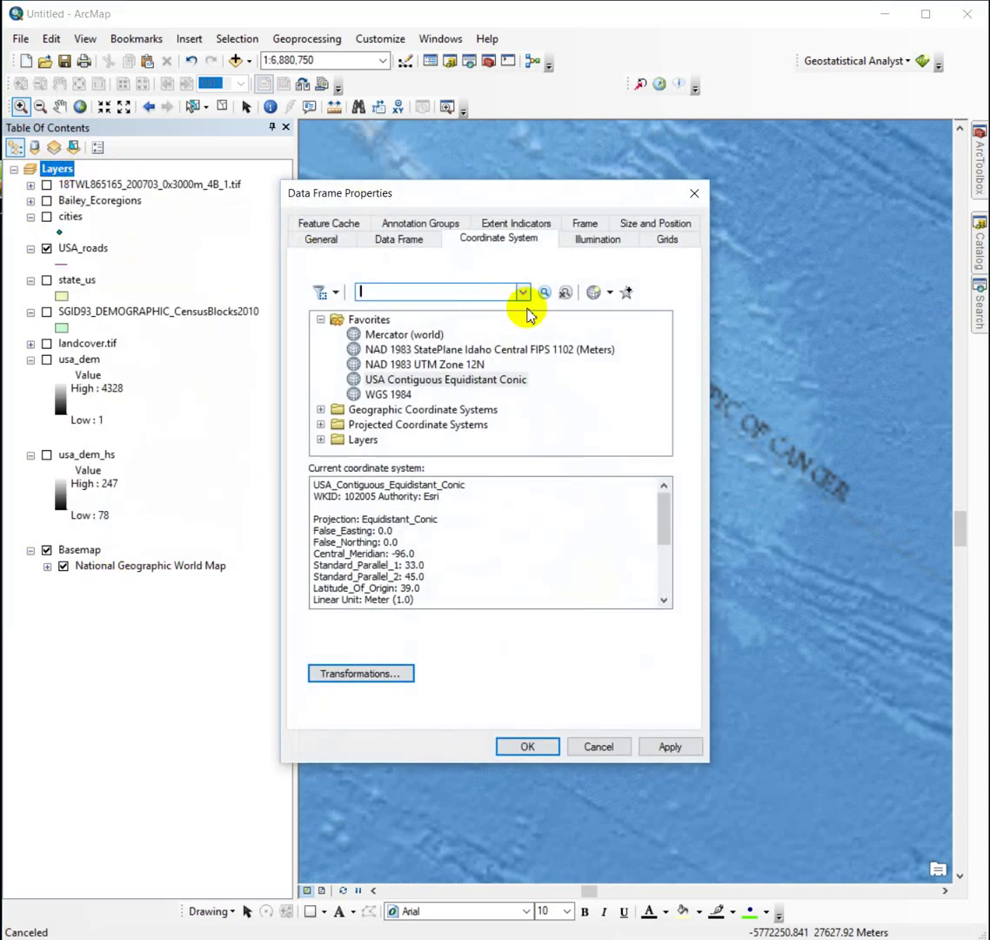
pyautogui.click(320, 424)
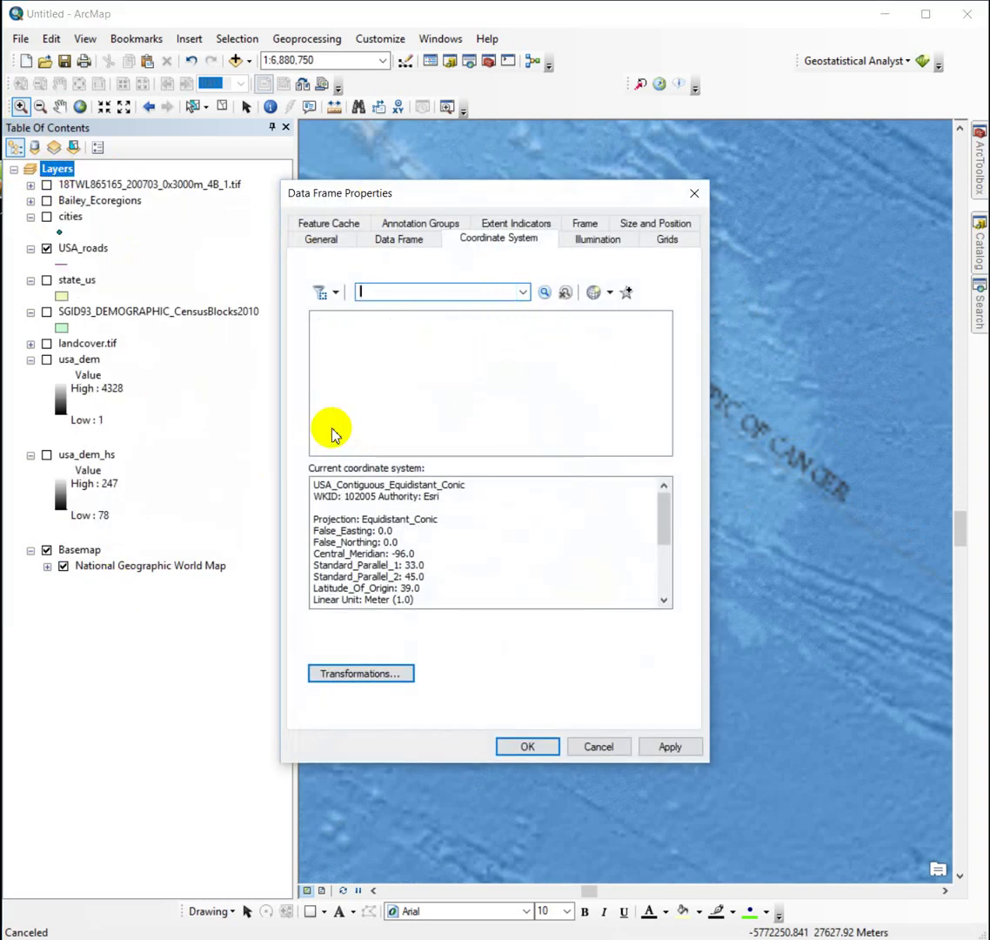
pyautogui.scroll(-2, 427, 394)
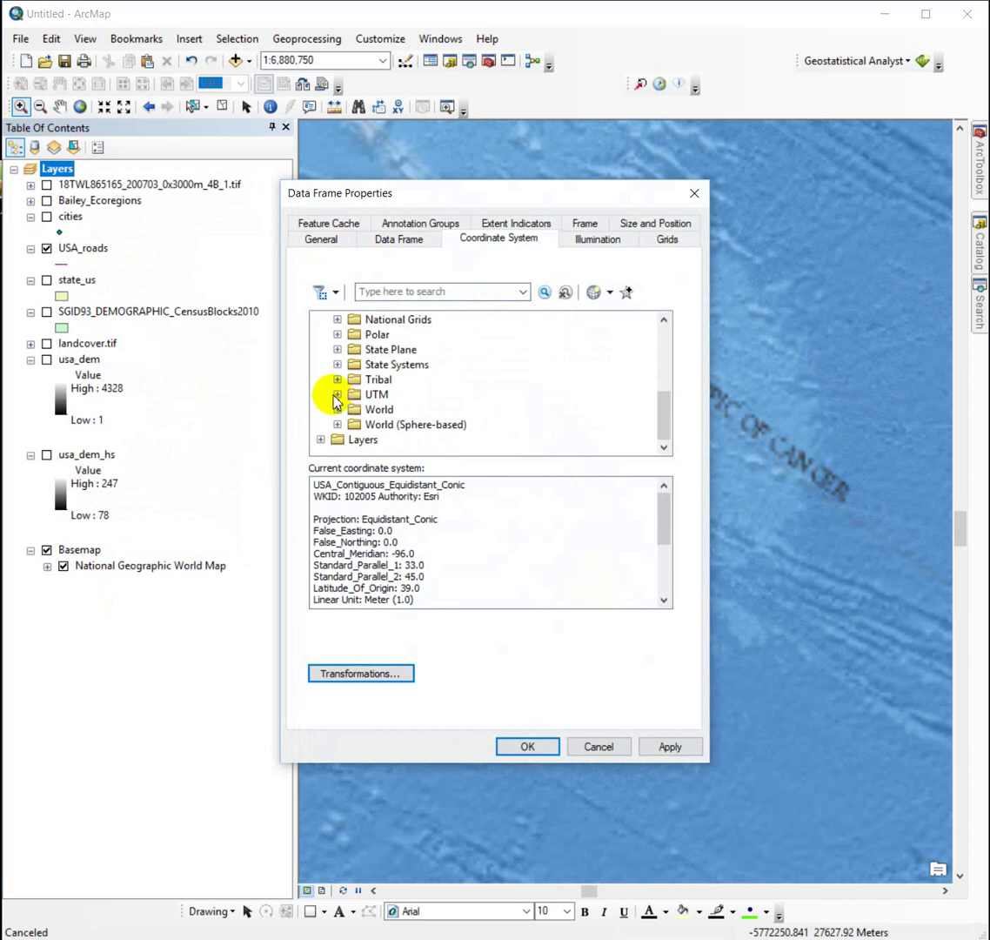
pyautogui.click(337, 395)
pyautogui.scroll(-1, 373, 411)
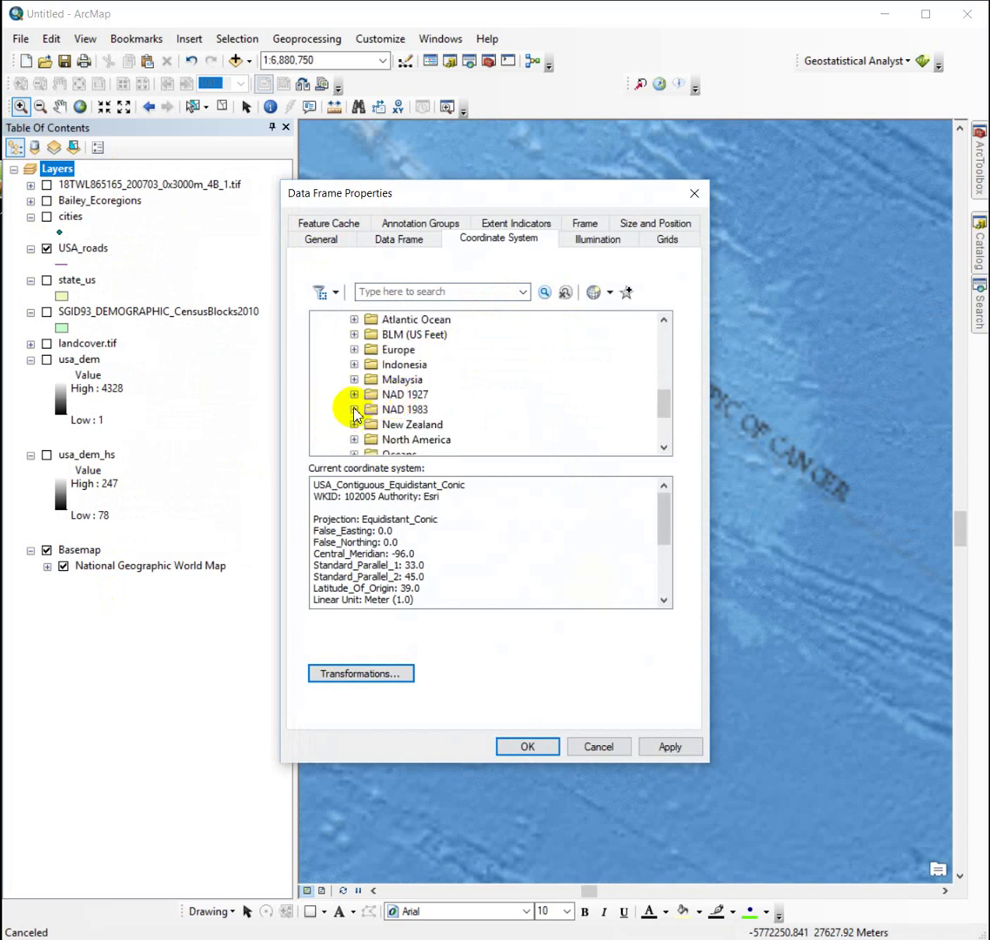
pyautogui.click(354, 410)
pyautogui.click(491, 379)
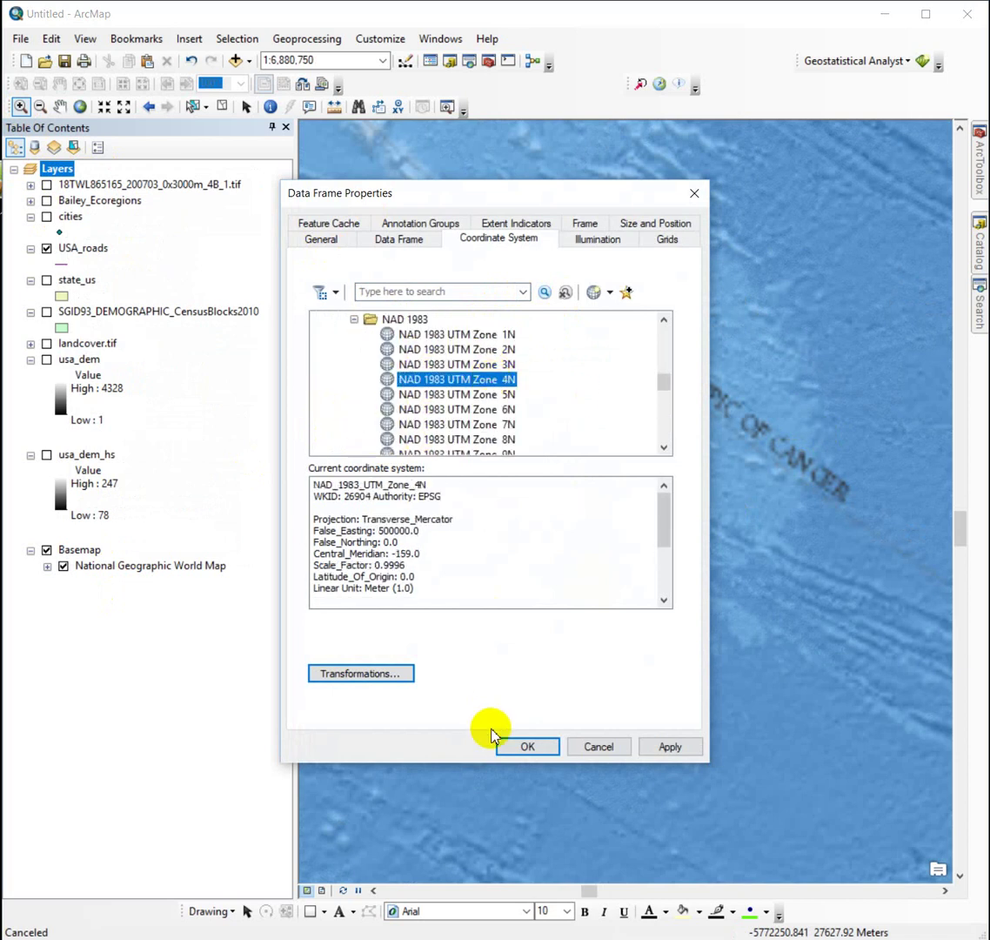
pyautogui.click(529, 744)
pyautogui.click(386, 523)
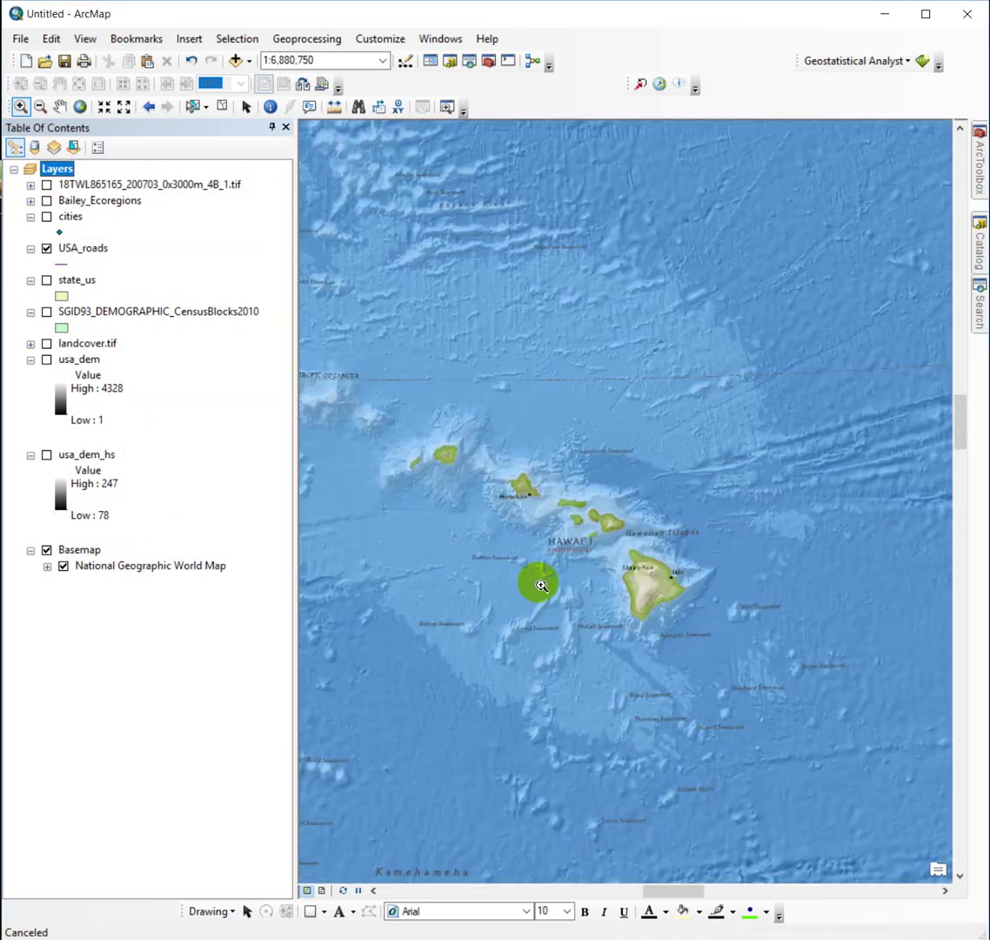
# Select all road features across the Hawaiian Islands with a rectangle enclosing every island
pyautogui.moveTo(320, 342)
pyautogui.mouseDown()
pyautogui.moveTo(425, 459)
pyautogui.moveTo(853, 750)
pyautogui.mouseUp()
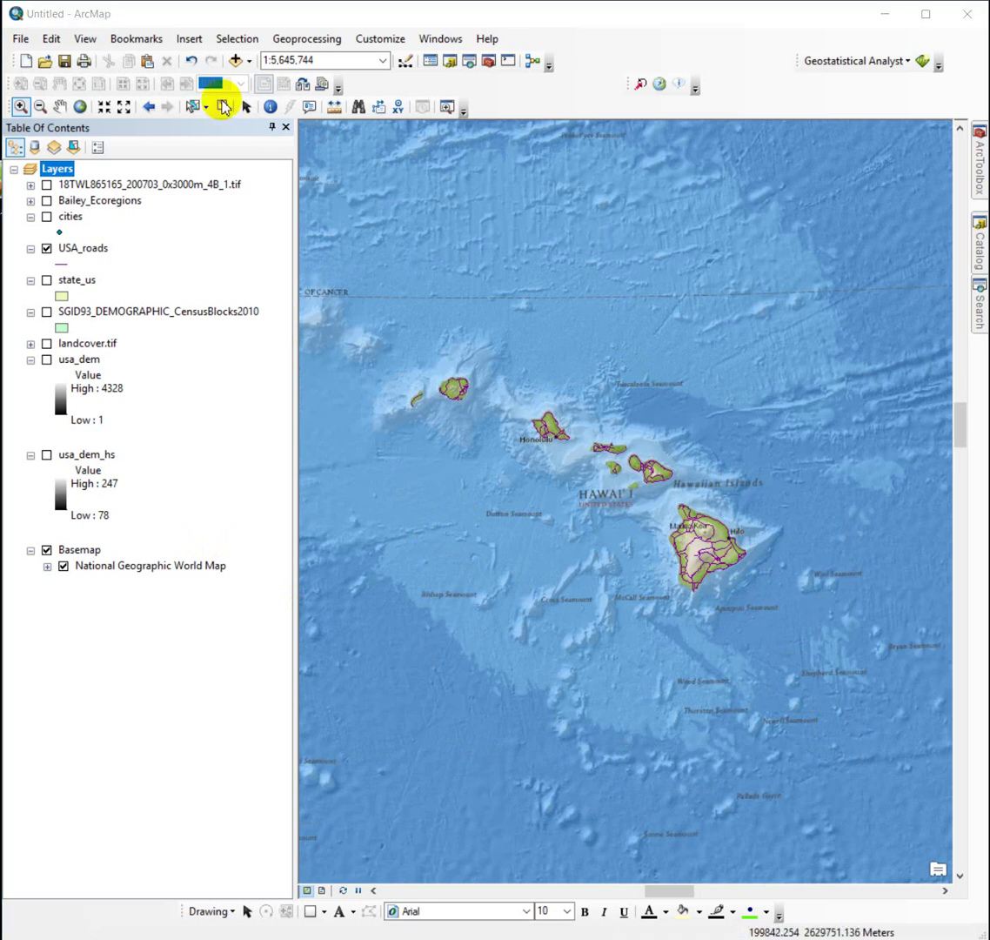
pyautogui.click(193, 106)
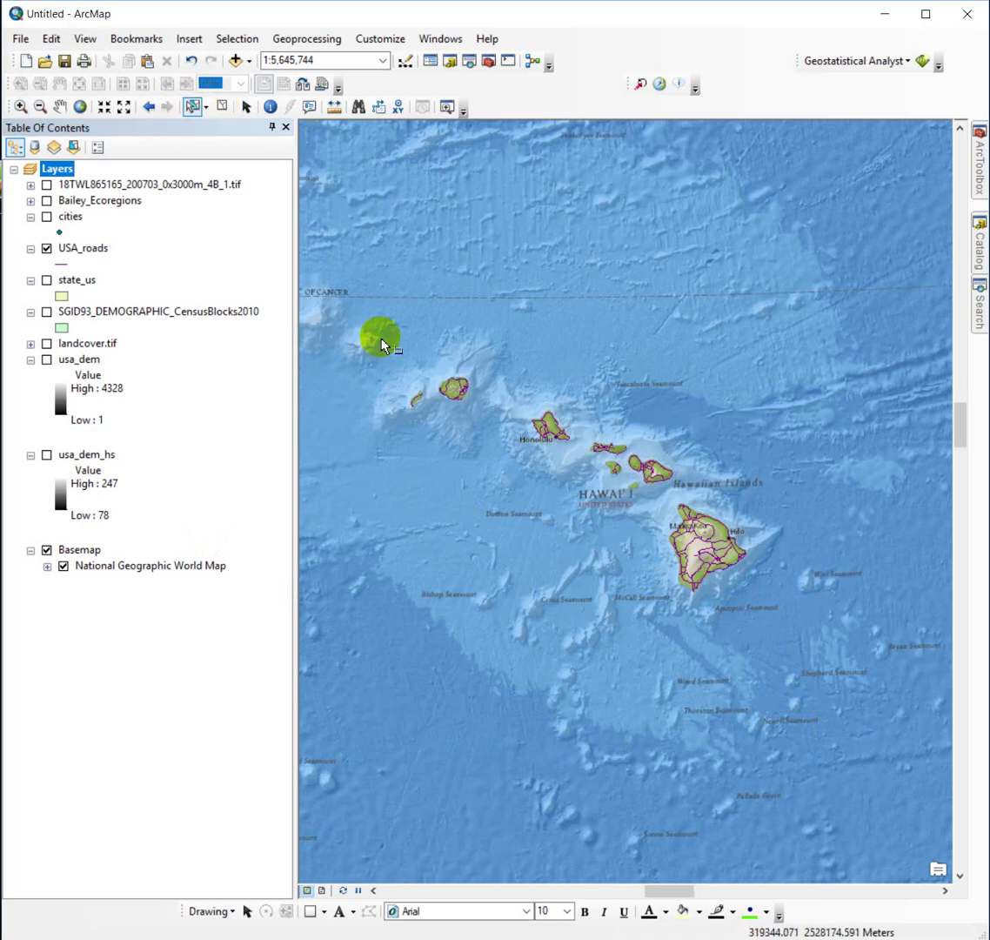
pyautogui.moveTo(353, 316); pyautogui.dragTo(841, 663)
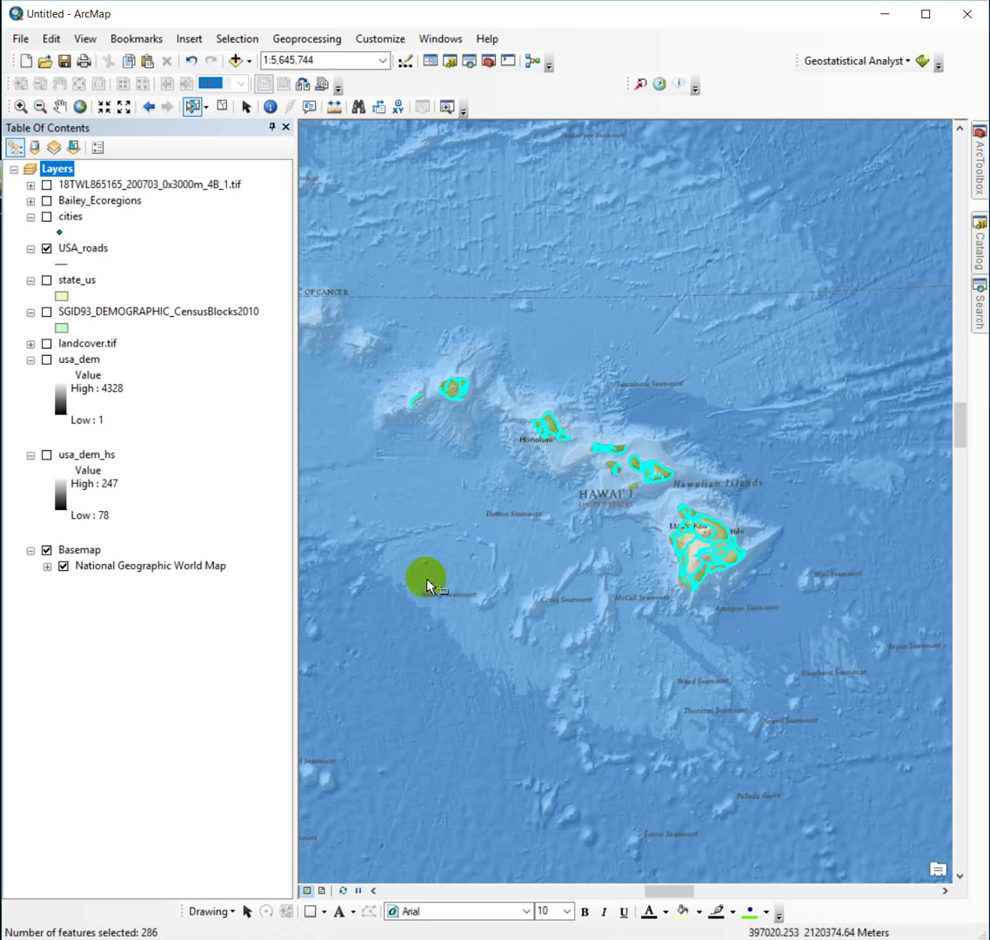
# Open the USA_roads attribute table, show only the selected records, and look through them
pyautogui.rightClick(101, 253)
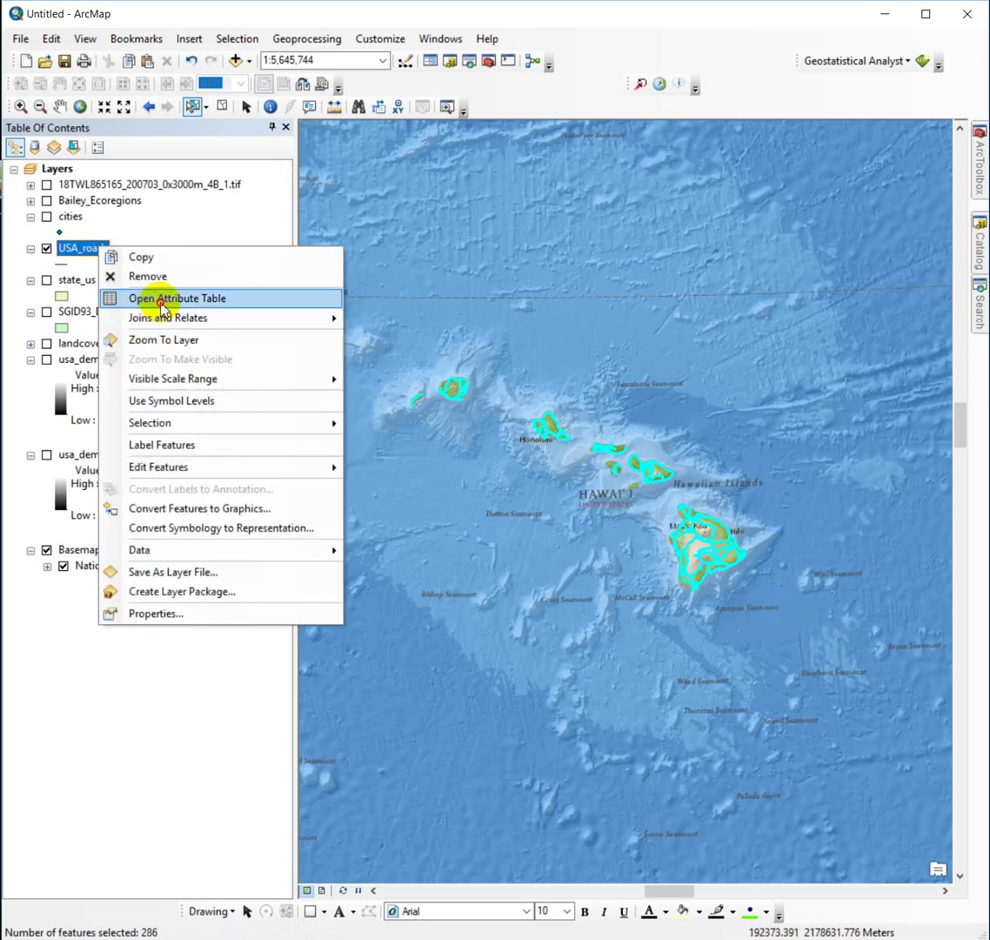
pyautogui.click(159, 296)
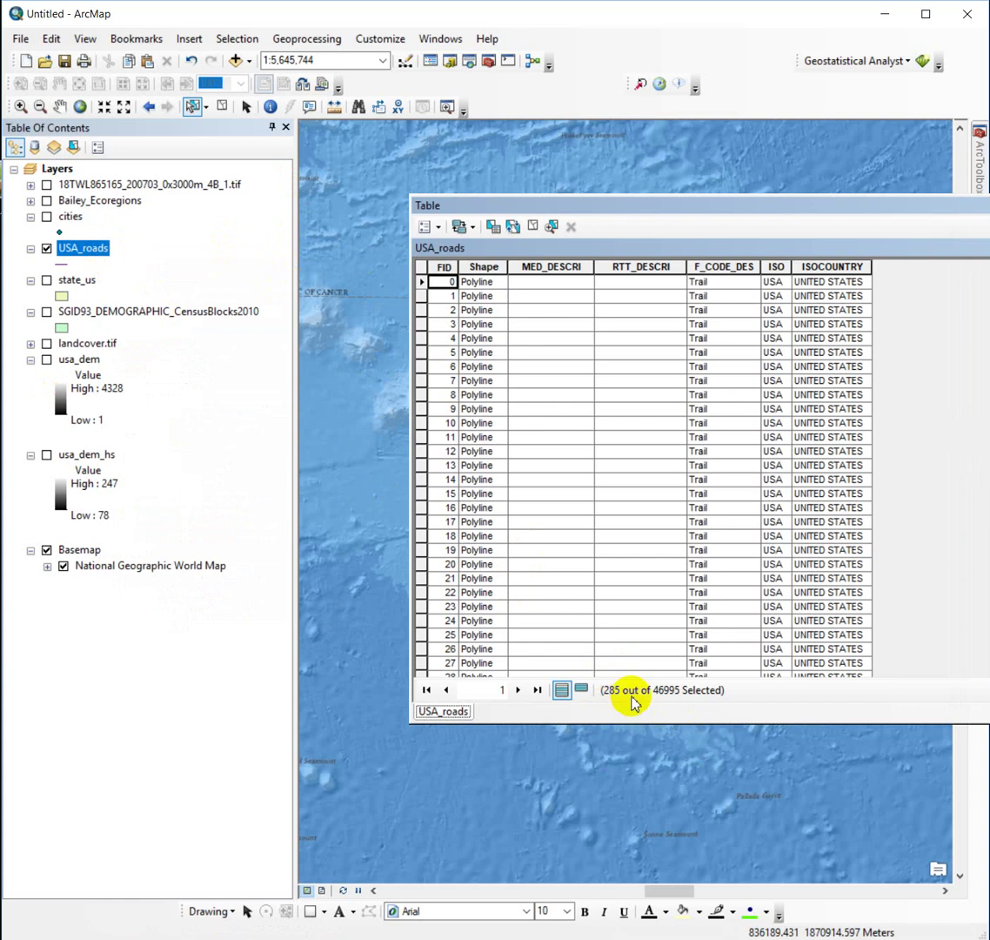
pyautogui.click(581, 690)
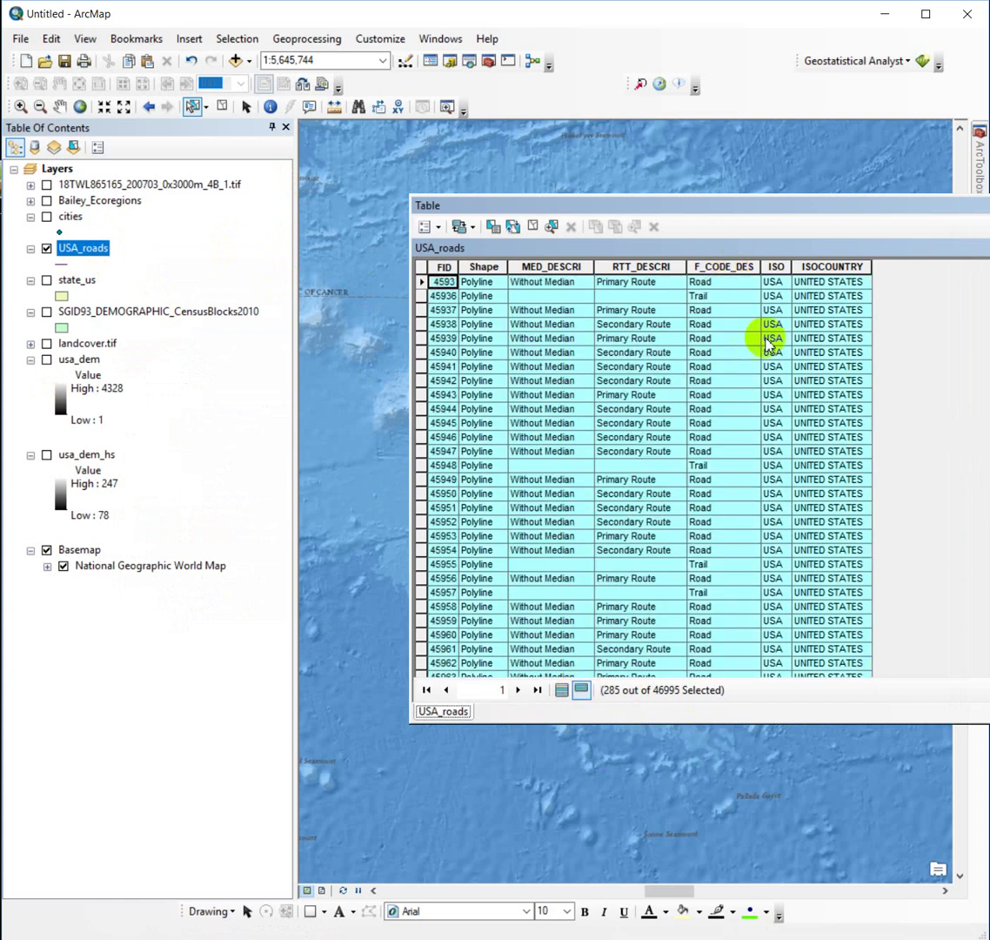
pyautogui.scroll(-17, 801, 514)
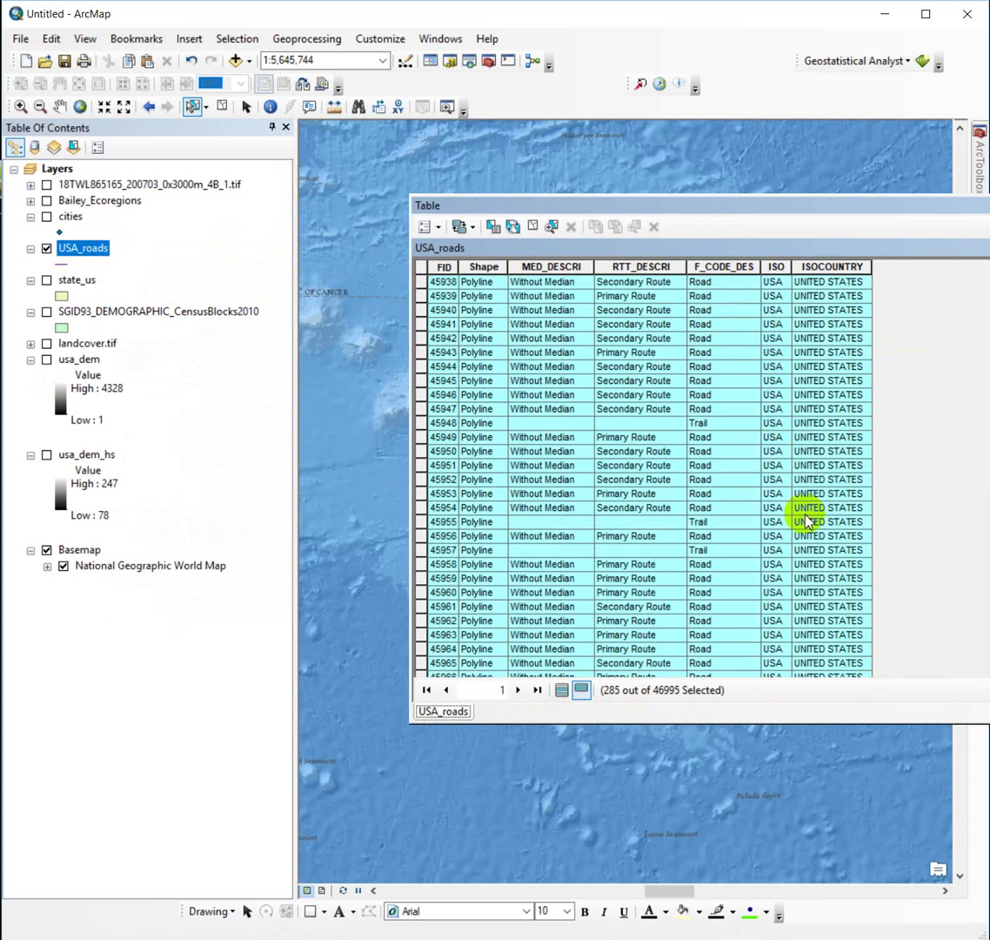
pyautogui.scroll(-20, 825, 534)
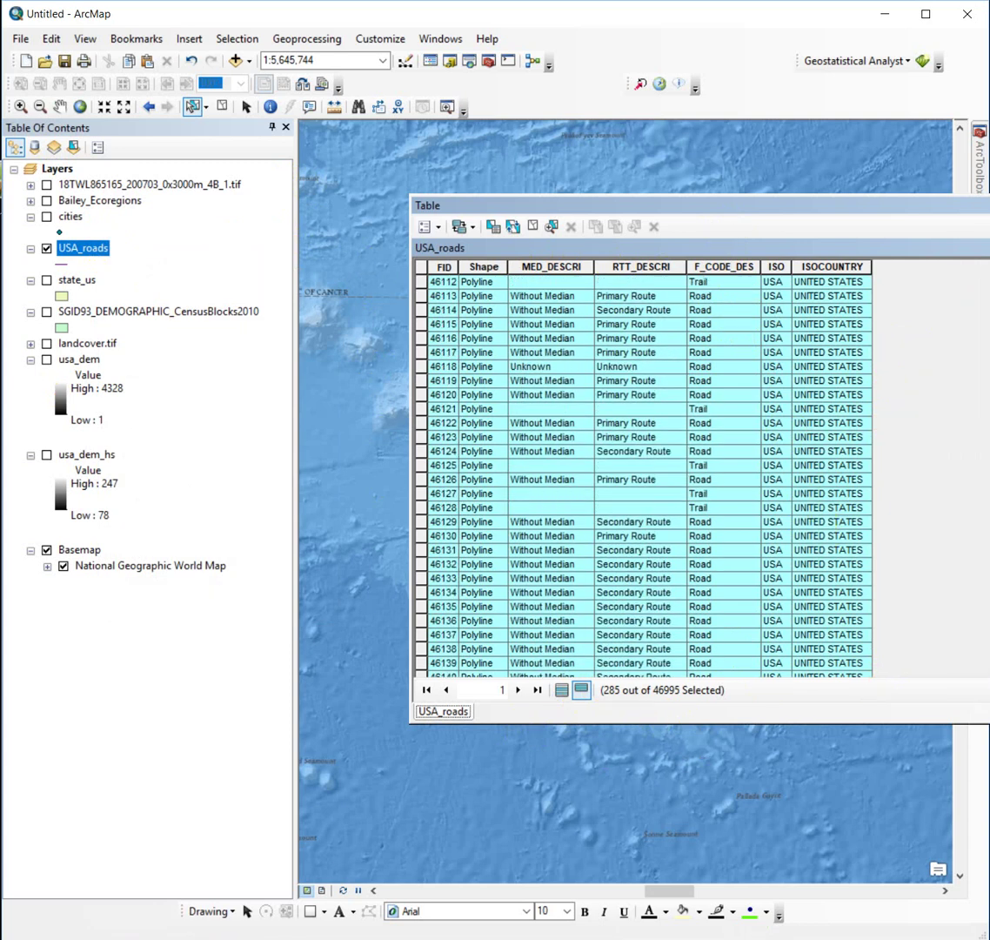
pyautogui.scroll(20, 644, 470)
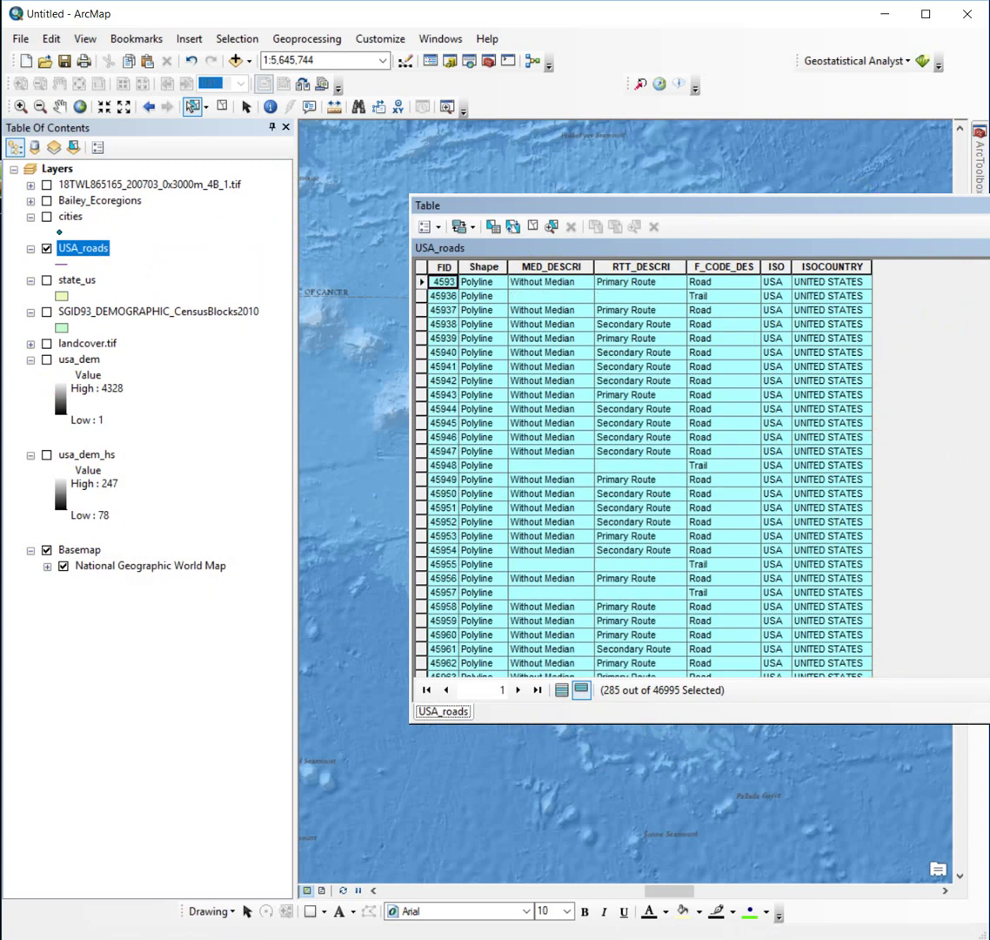
# Add a Float field named length_m to the USA_roads attribute table
pyautogui.moveTo(989, 421); pyautogui.dragTo(963, 420)
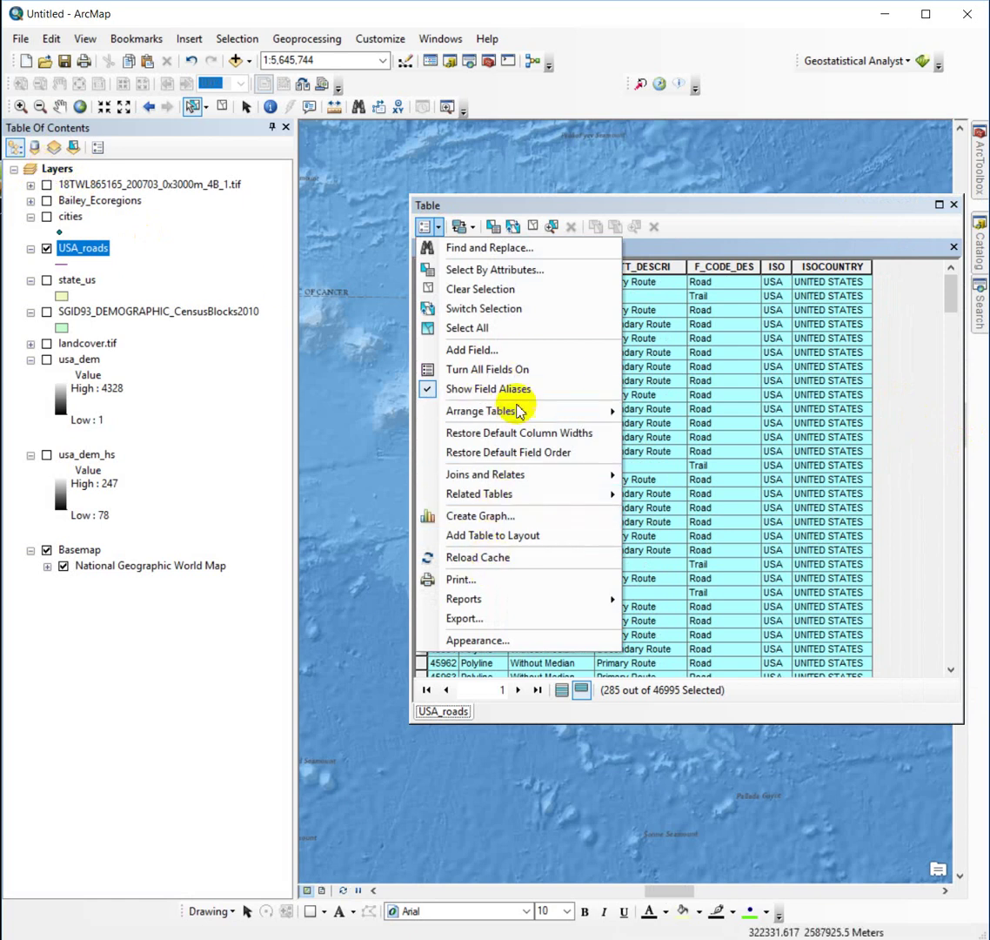
pyautogui.click(510, 352)
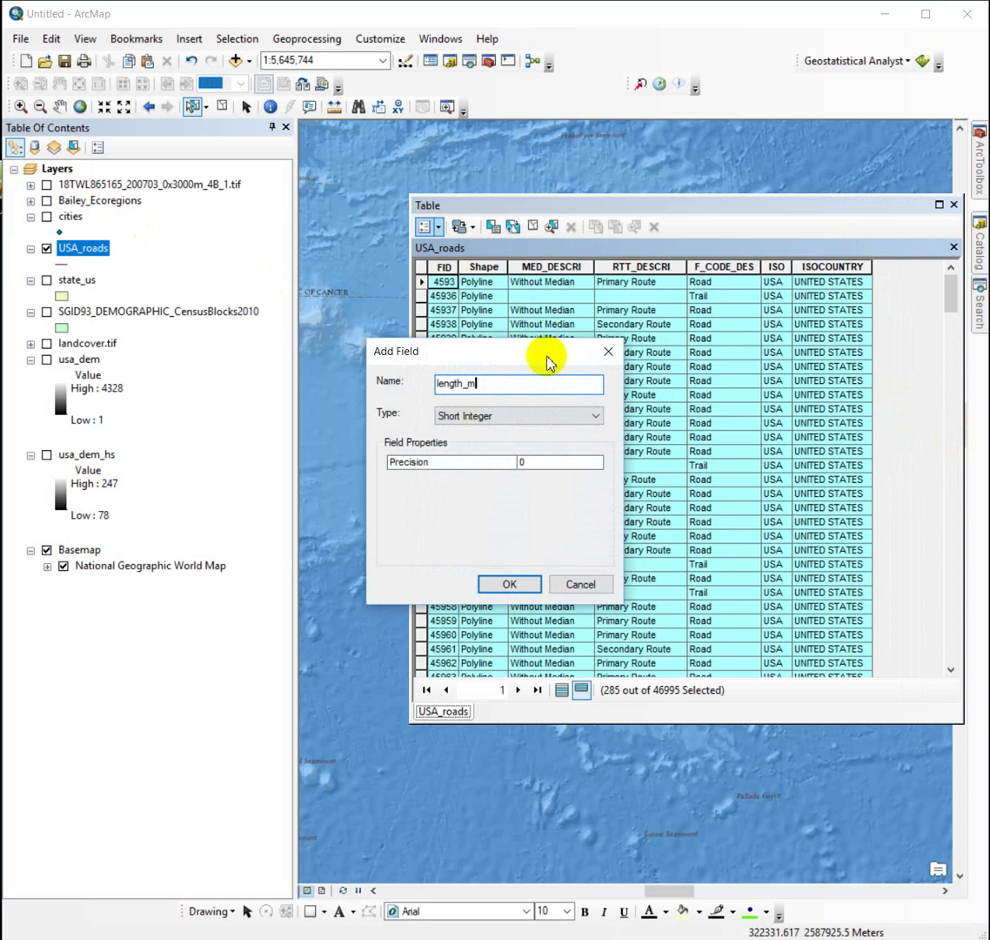
pyautogui.click(507, 416)
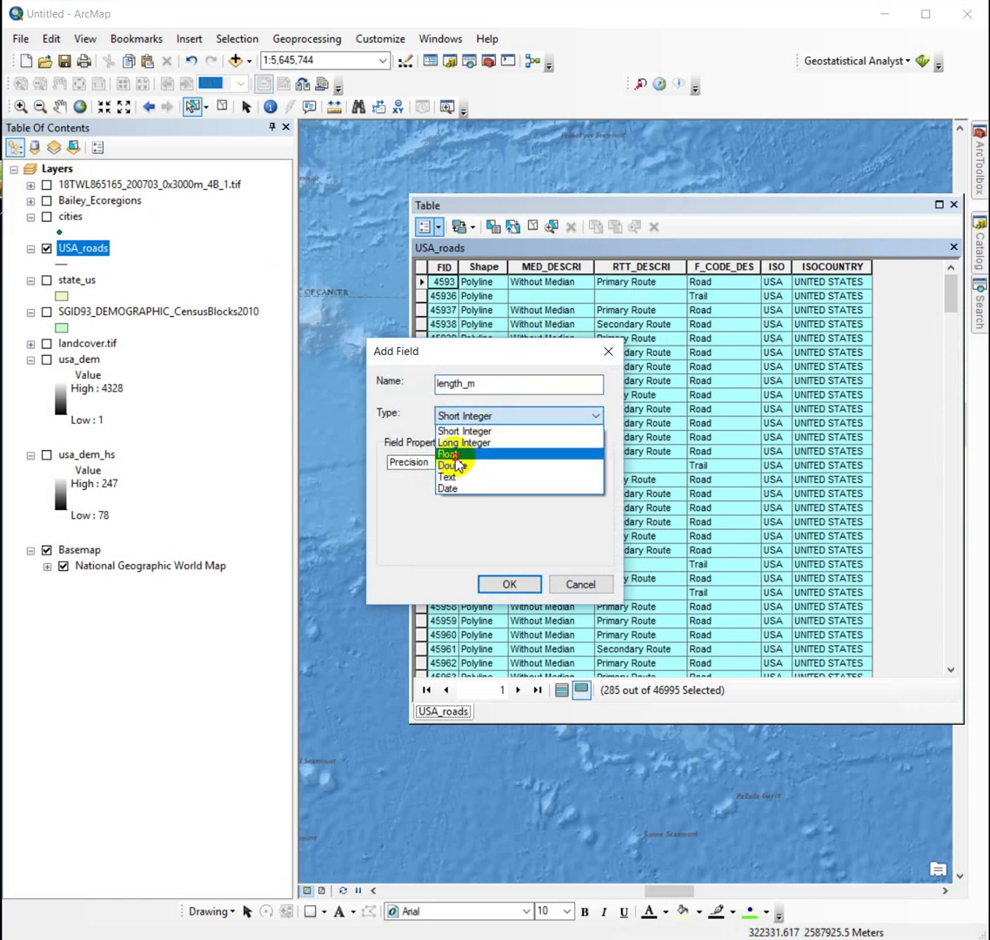
pyautogui.click(450, 454)
pyautogui.click(510, 583)
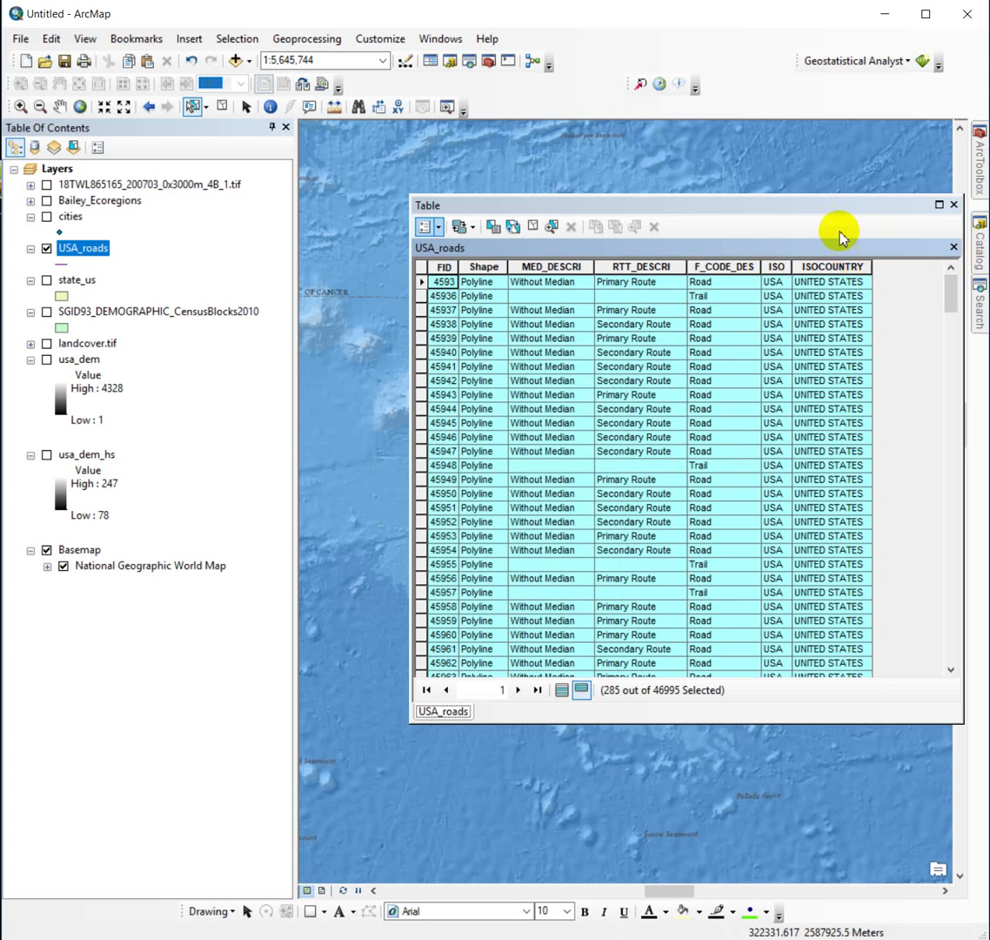
# Calculate length_m for the selected roads as Length in Meters, using the data frame's NAD 1983 UTM Zone 4N coordinate system
pyautogui.moveTo(531, 206); pyautogui.dragTo(380, 219)
pyautogui.rightClick(756, 280)
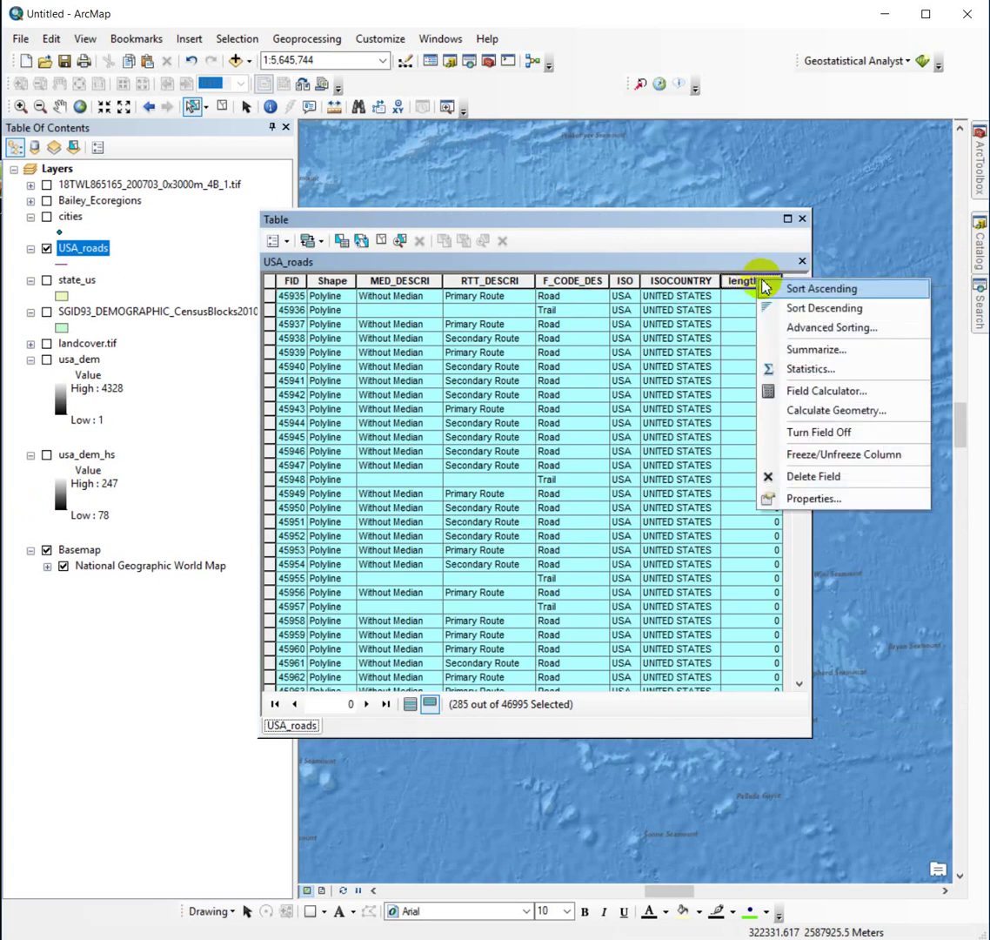
pyautogui.click(850, 414)
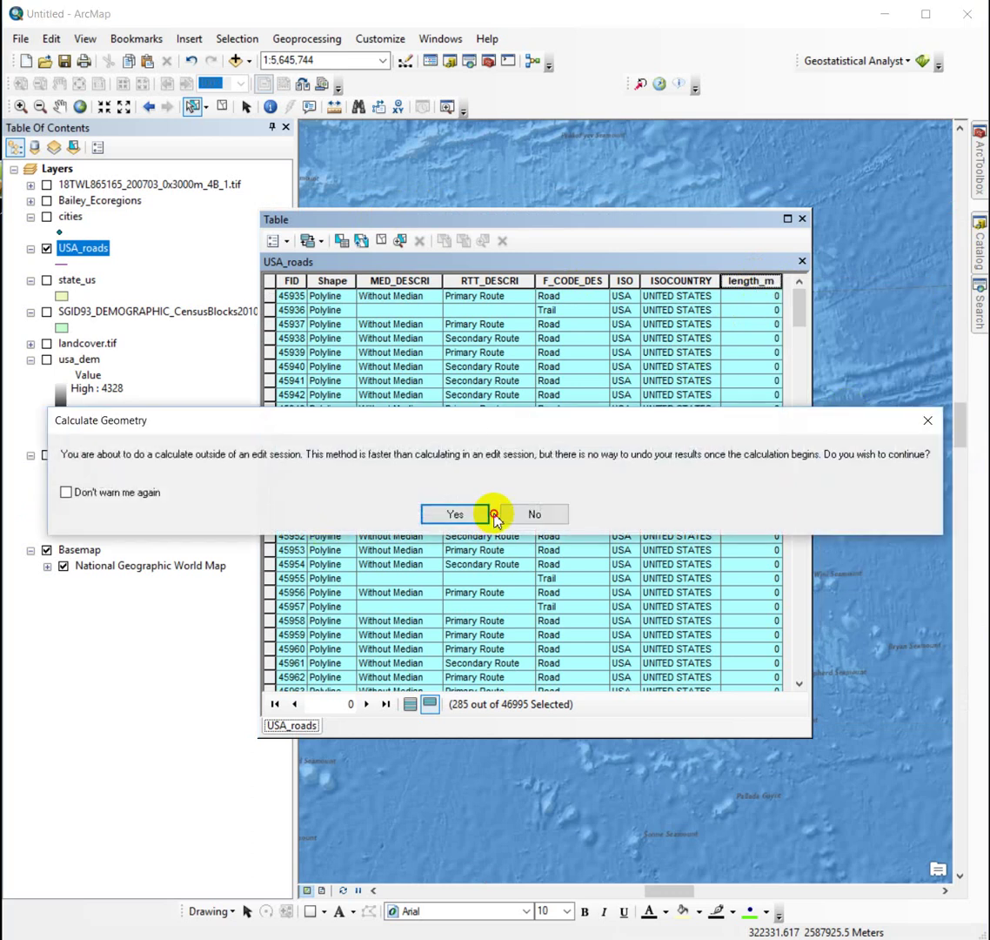
pyautogui.click(467, 515)
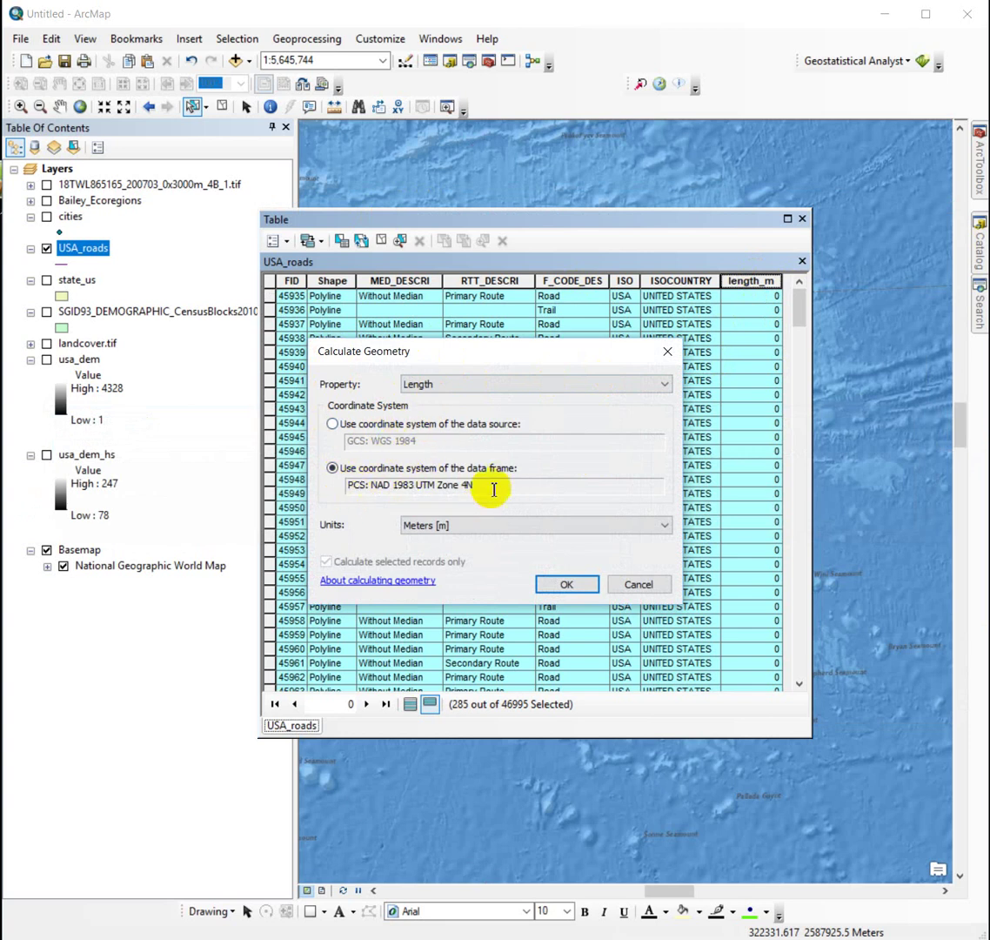
pyautogui.click(442, 528)
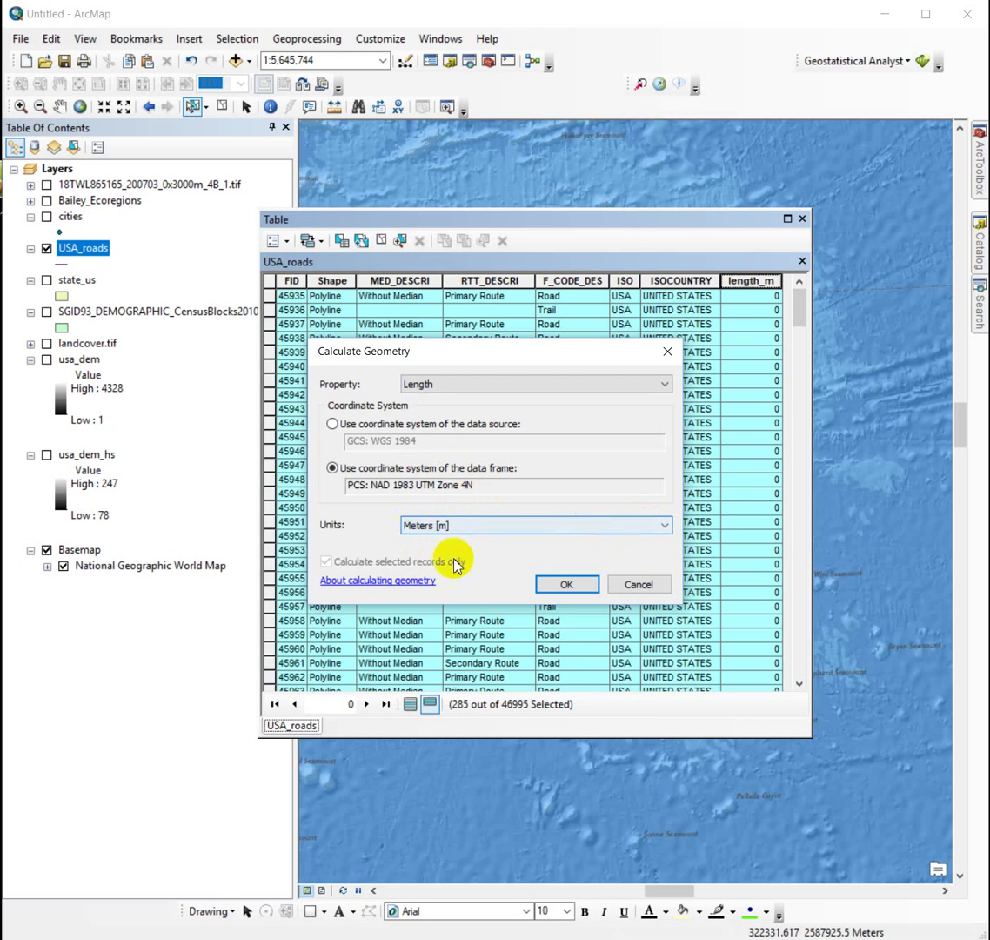
pyautogui.click(578, 588)
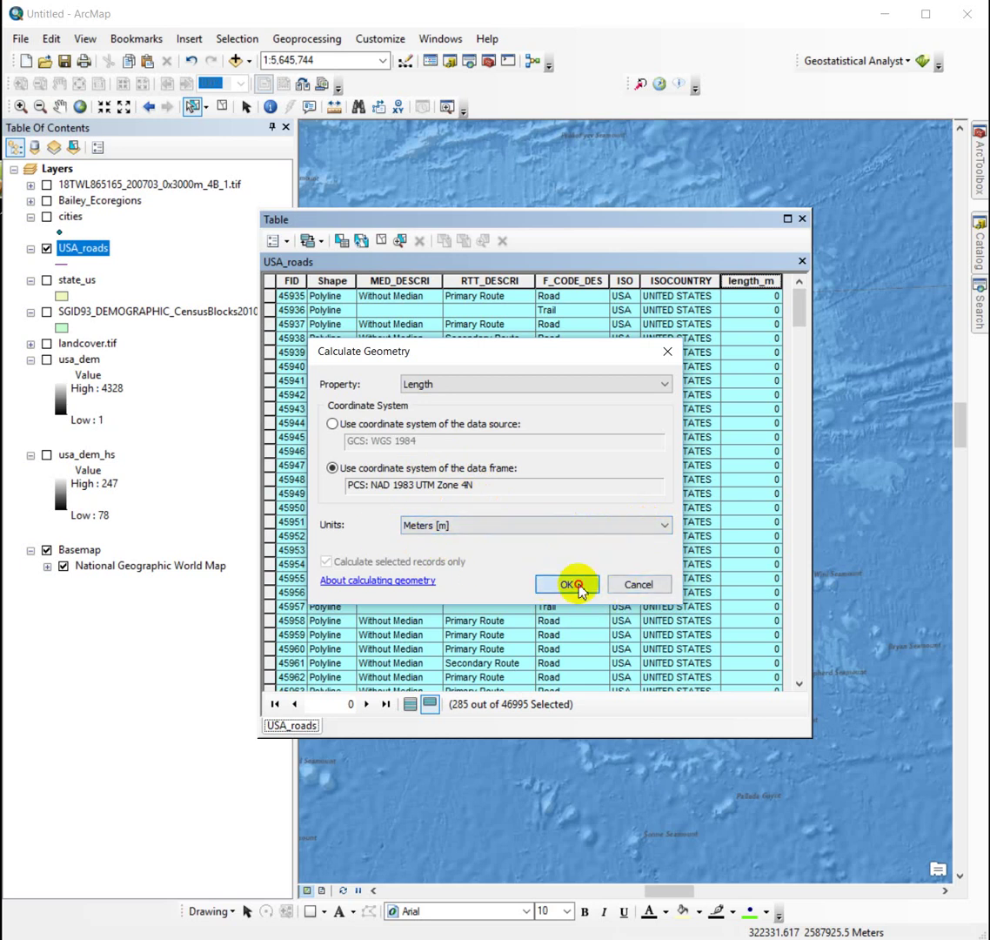
pyautogui.click(466, 516)
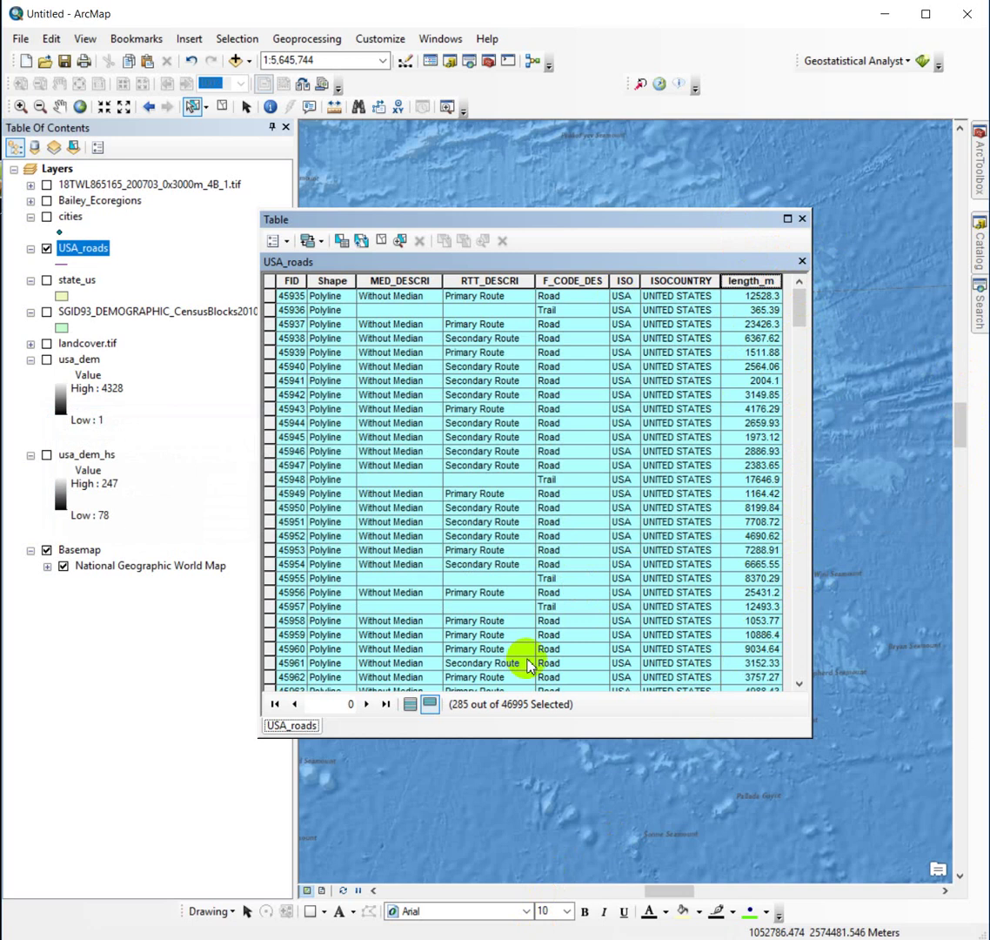
# Examine the statistics of the length_m field for the selected Hawaiian roads
pyautogui.rightClick(757, 281)
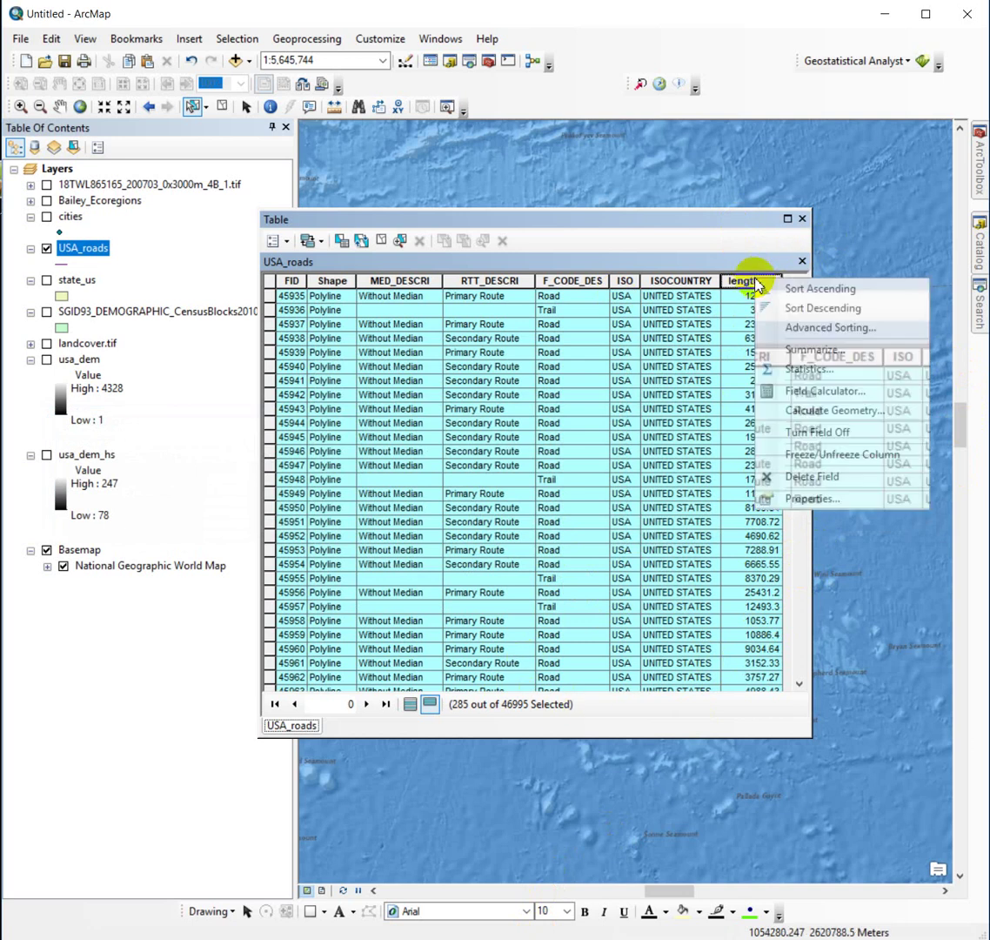
pyautogui.click(850, 369)
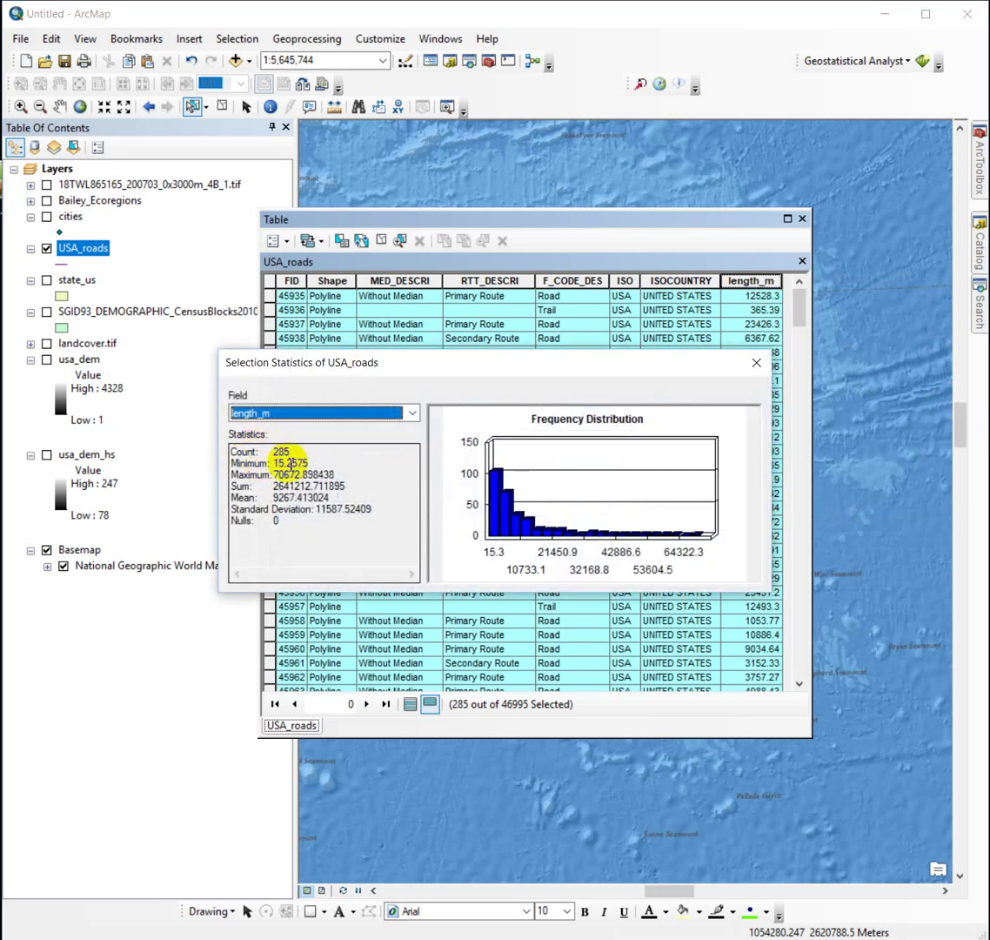
pyautogui.moveTo(292, 462); pyautogui.dragTo(271, 475)
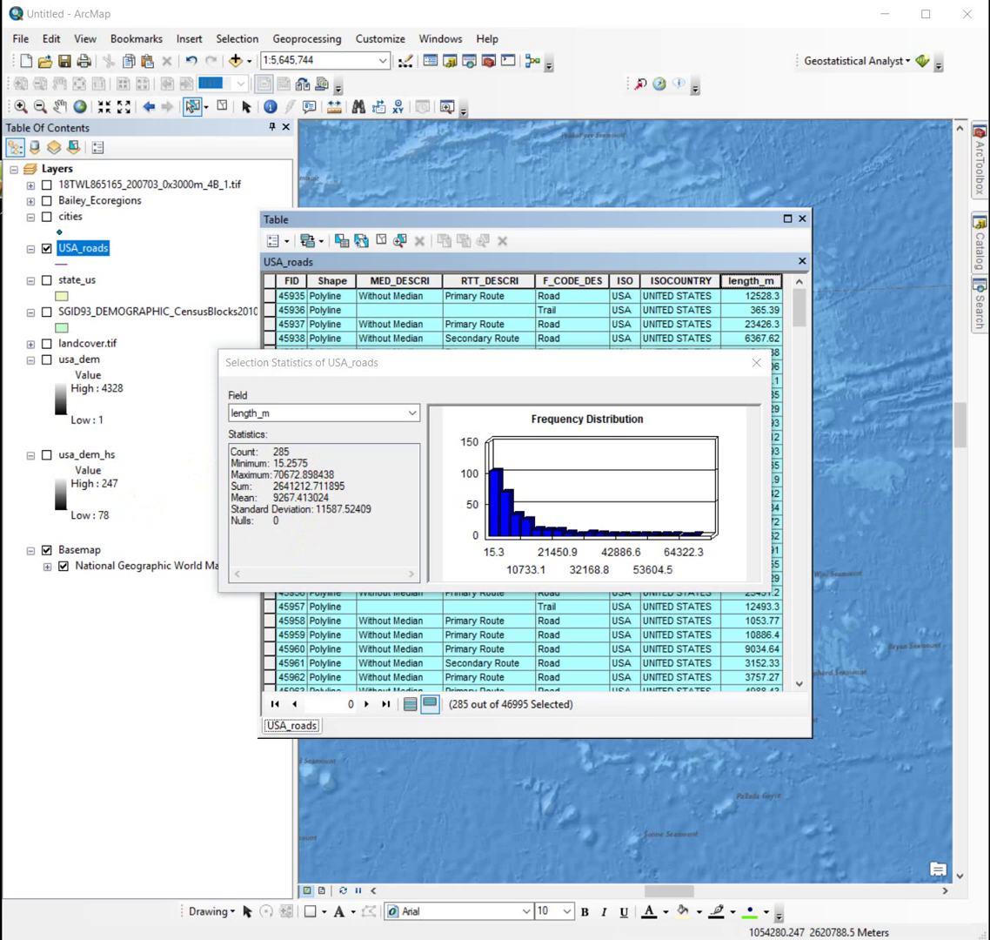
# Switch to NR6910_Lab04_spatialdata.docx in Word to examine the digitized road comparison image, and return to ArcMap
pyautogui.moveTo(0, 144); pyautogui.dragTo(548, 16)
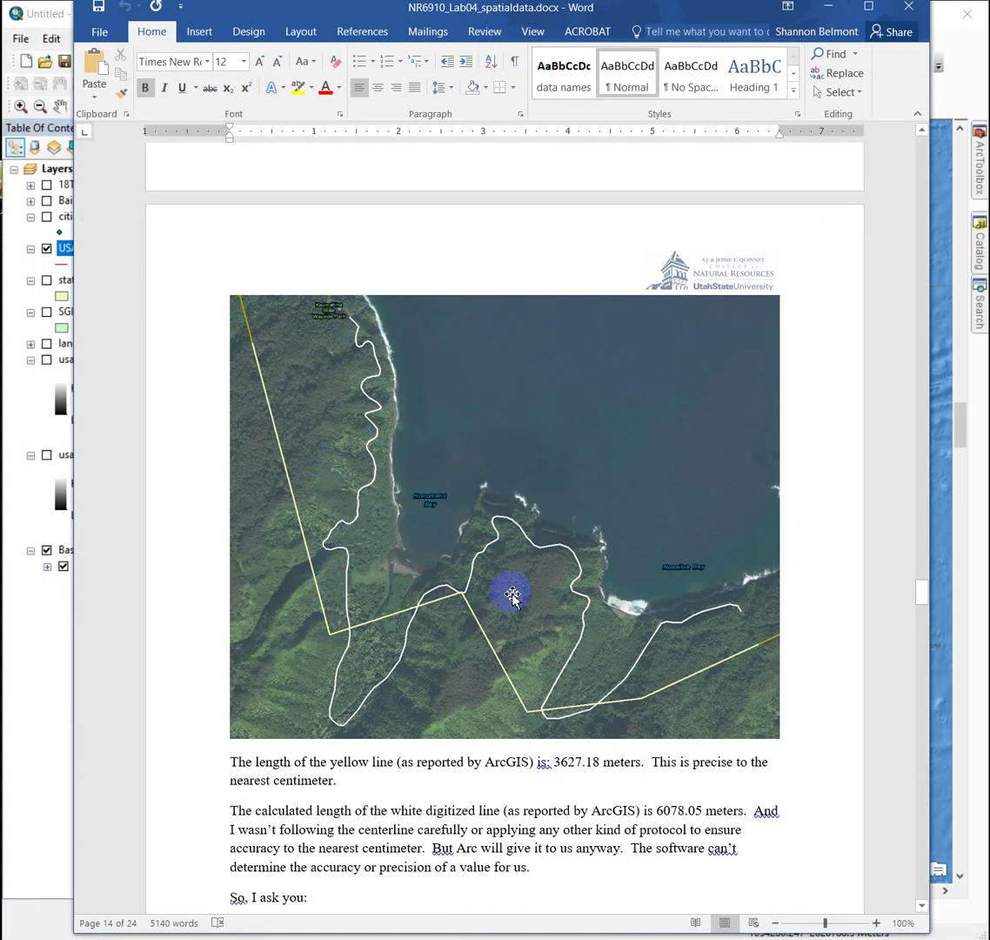
pyautogui.hotkey('alt', 'Tab')
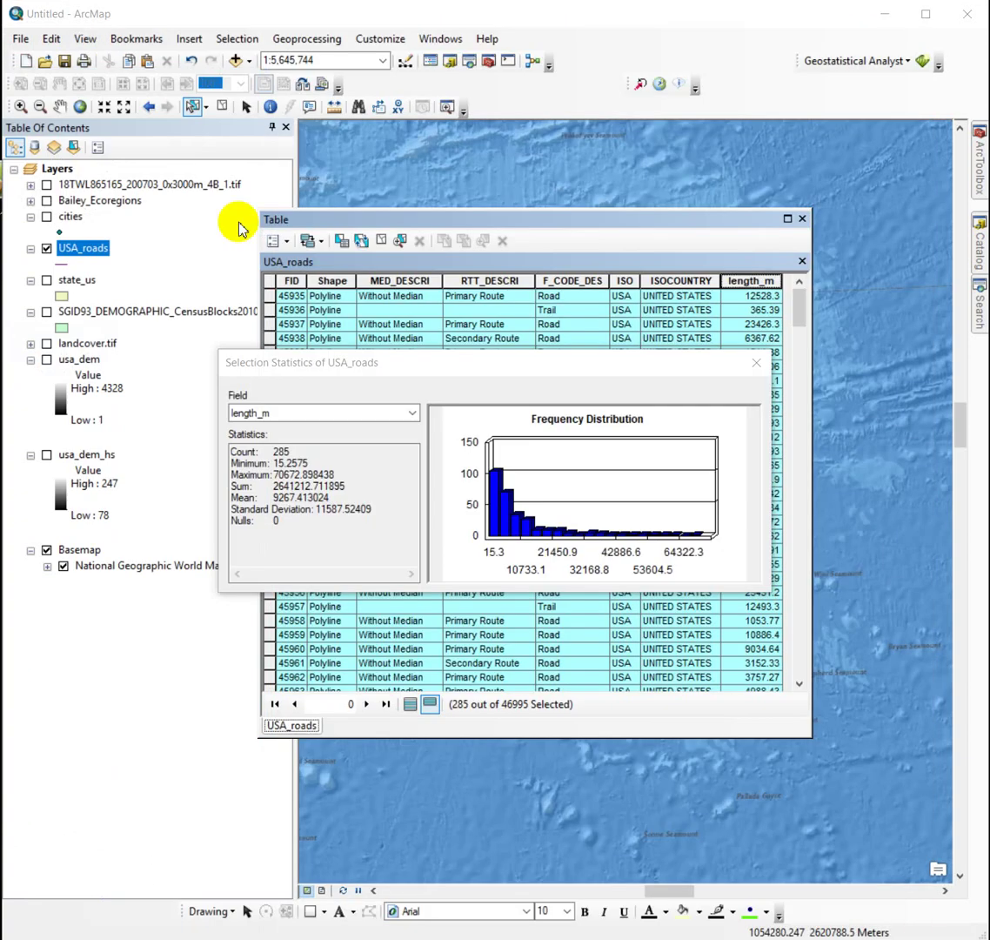
# Close the selection statistics and the USA_roads table, and add the Imagery basemap beneath the selected Hawaiian roads
pyautogui.click(756, 362)
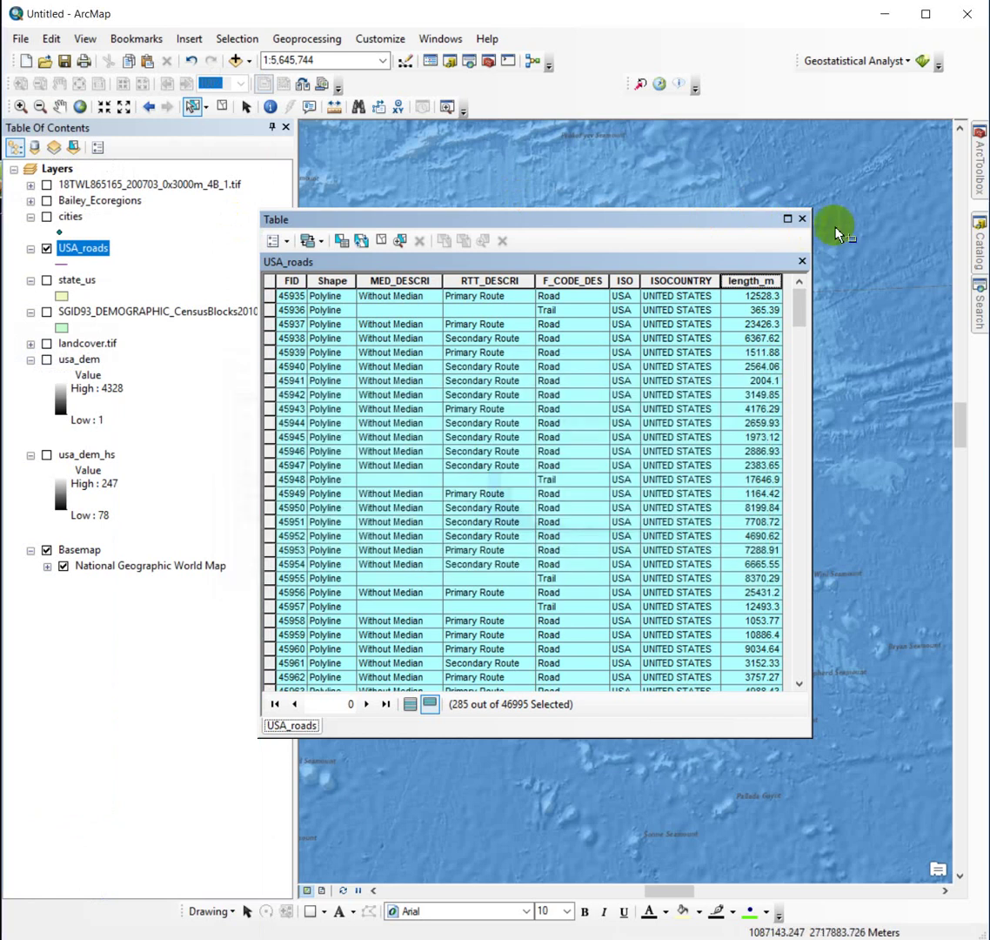
pyautogui.click(804, 218)
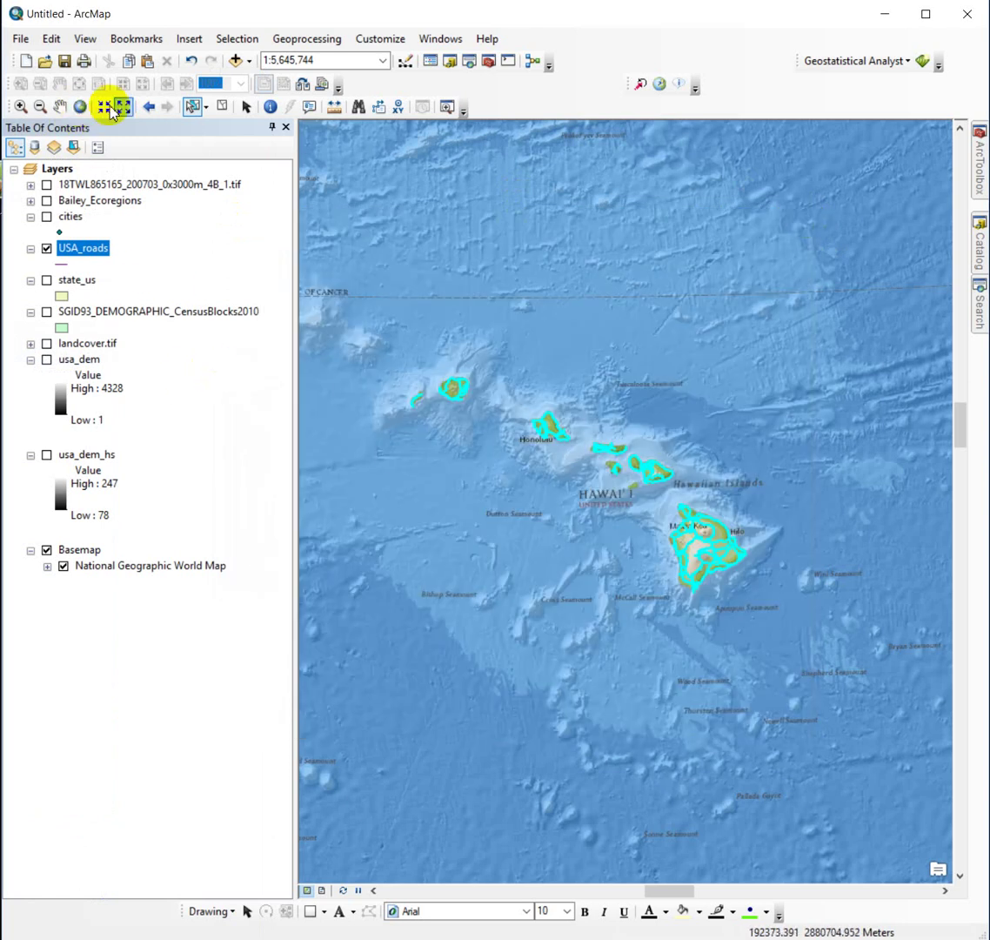
pyautogui.click(249, 61)
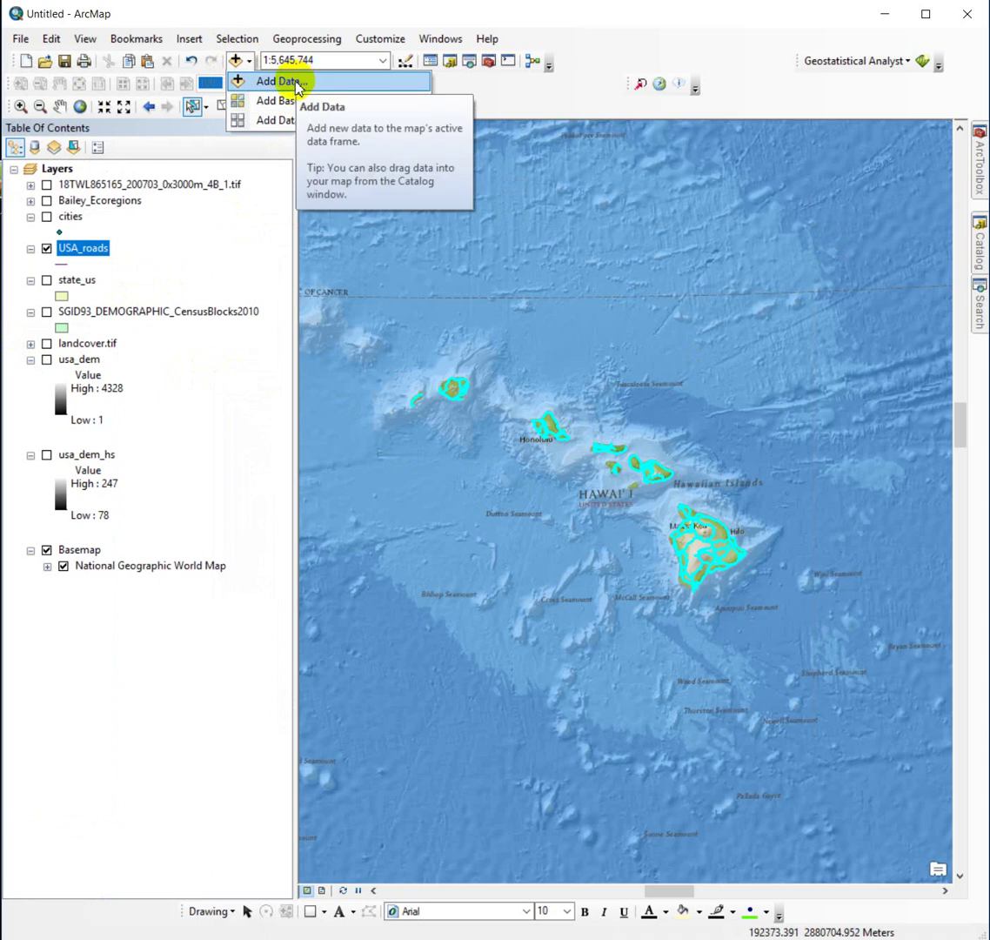
pyautogui.click(261, 101)
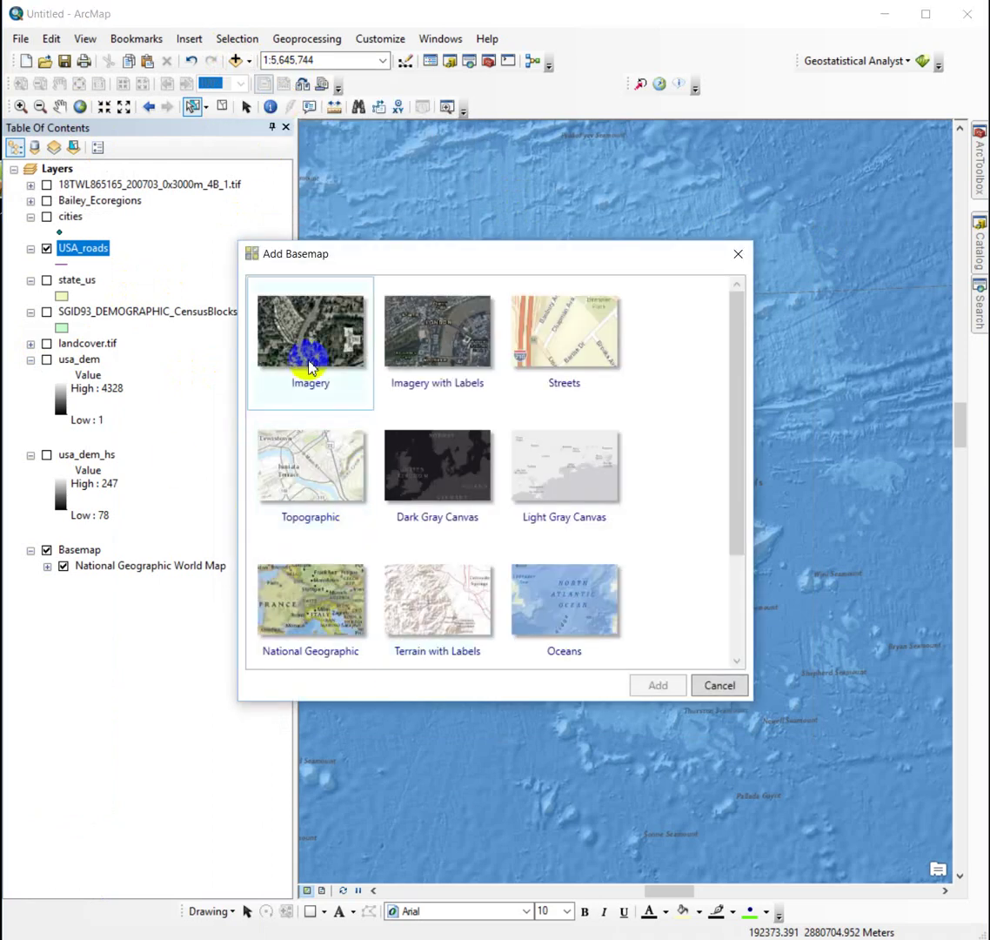
pyautogui.click(310, 352)
pyautogui.click(660, 686)
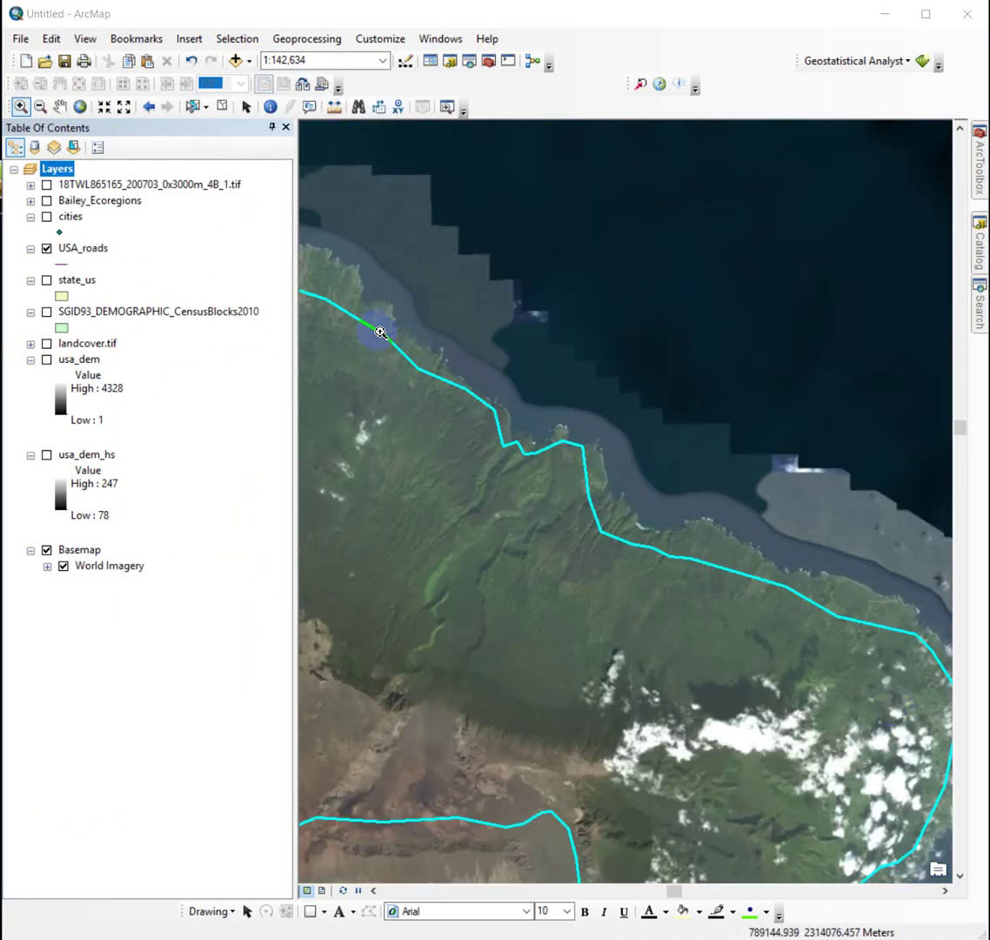
# Examine how closely the digitized USA_roads line follows the winding coastal road visible in the imagery, down to individual bends
pyautogui.moveTo(363, 303); pyautogui.dragTo(807, 663)
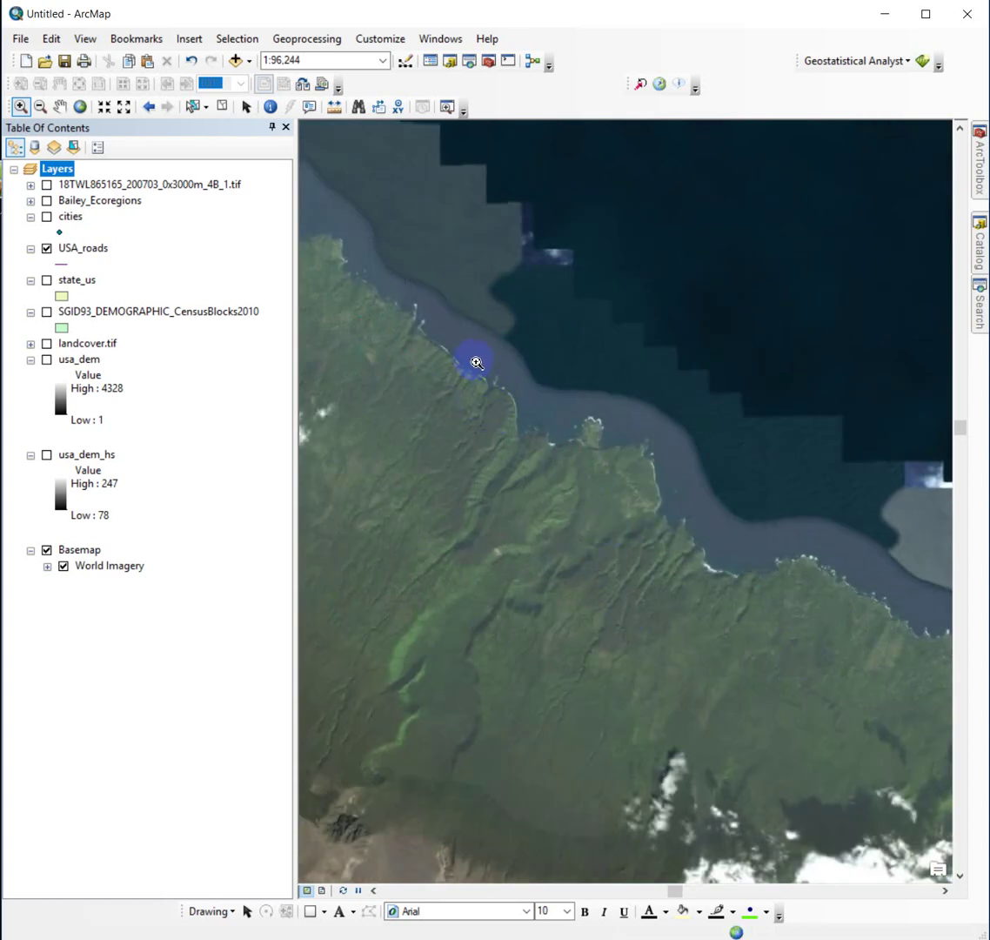
pyautogui.moveTo(450, 342); pyautogui.dragTo(716, 561)
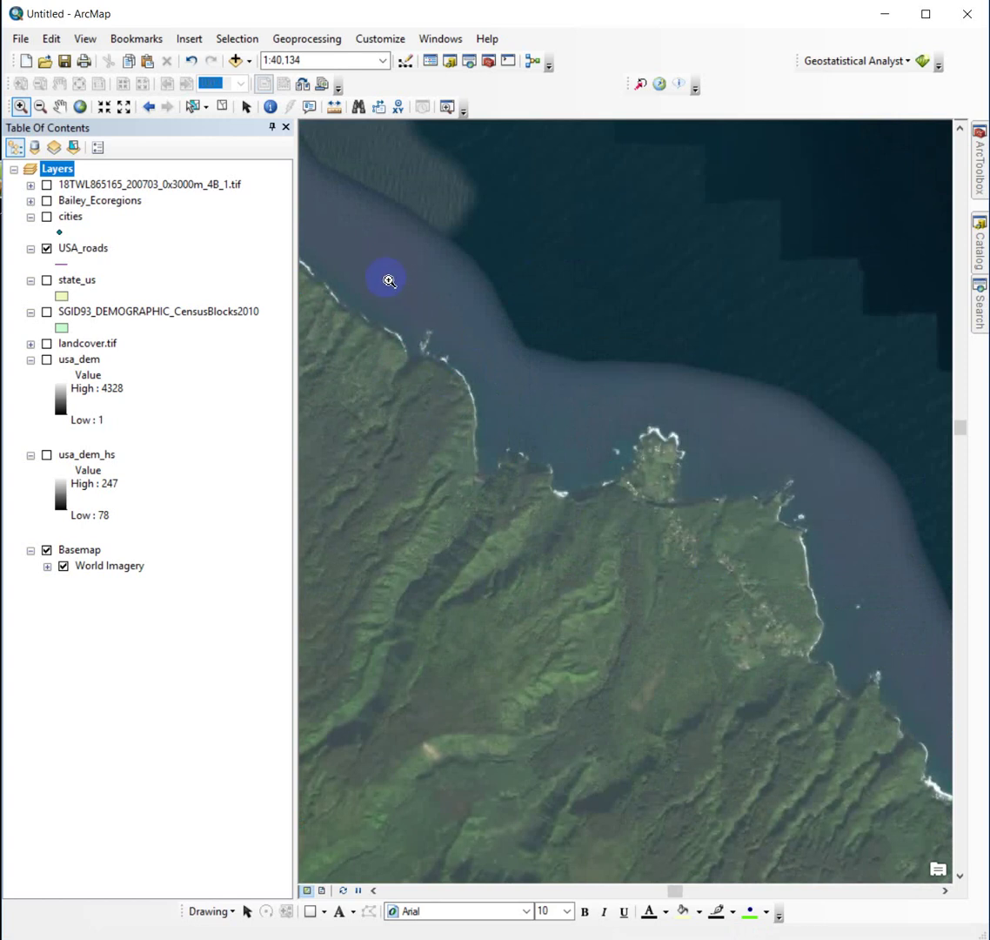
pyautogui.moveTo(389, 280); pyautogui.dragTo(679, 636)
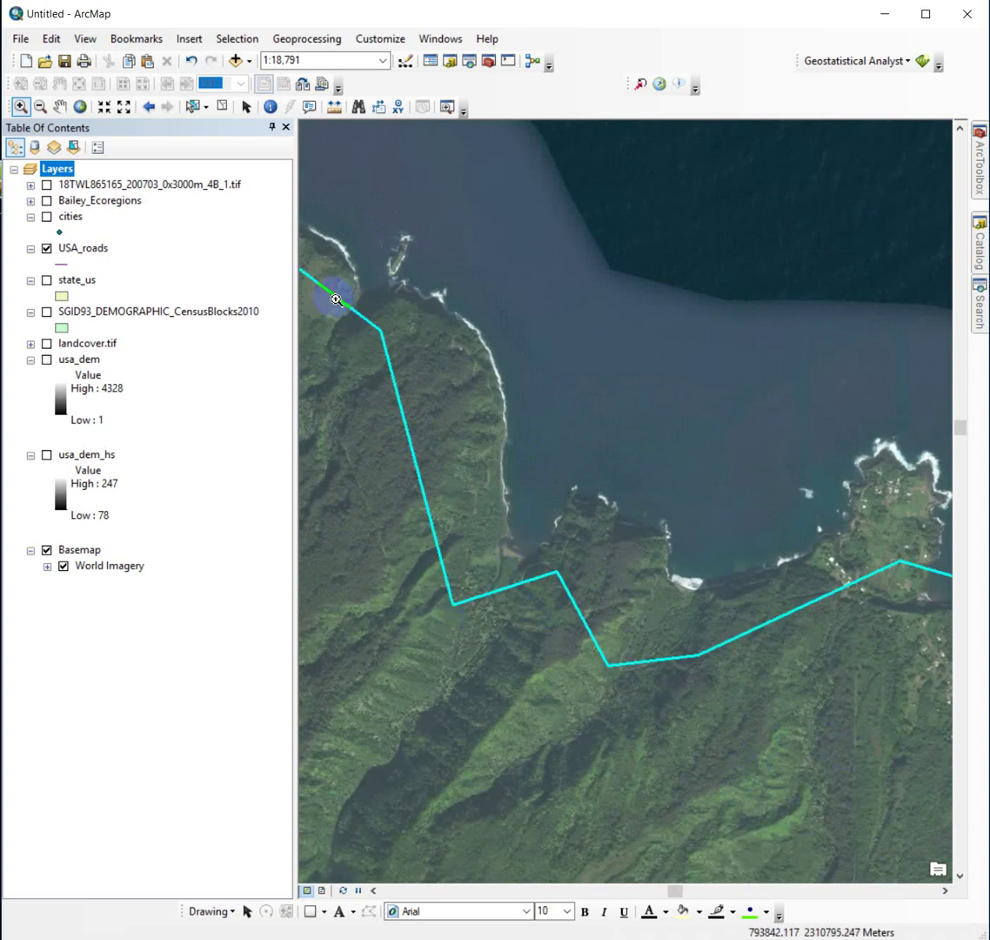
pyautogui.moveTo(503, 493); pyautogui.dragTo(300, 261)
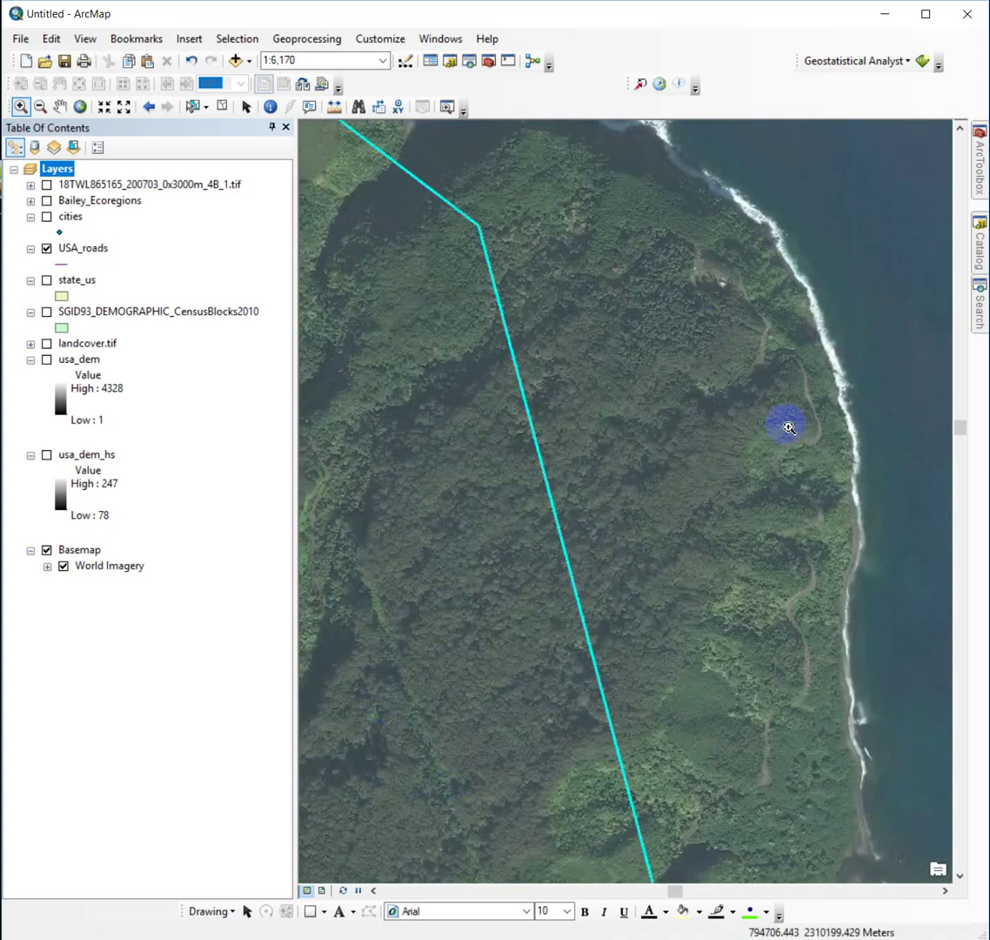
pyautogui.moveTo(685, 269); pyautogui.dragTo(911, 690)
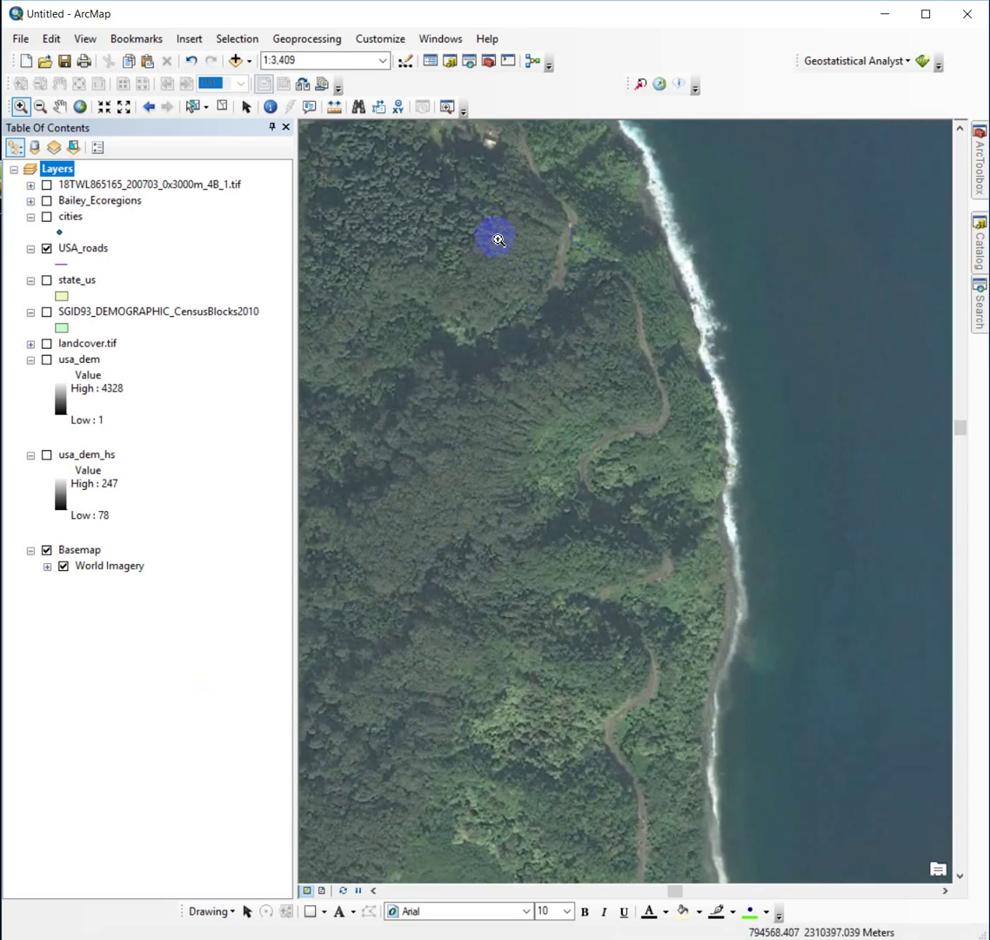
pyautogui.moveTo(498, 209); pyautogui.dragTo(795, 680)
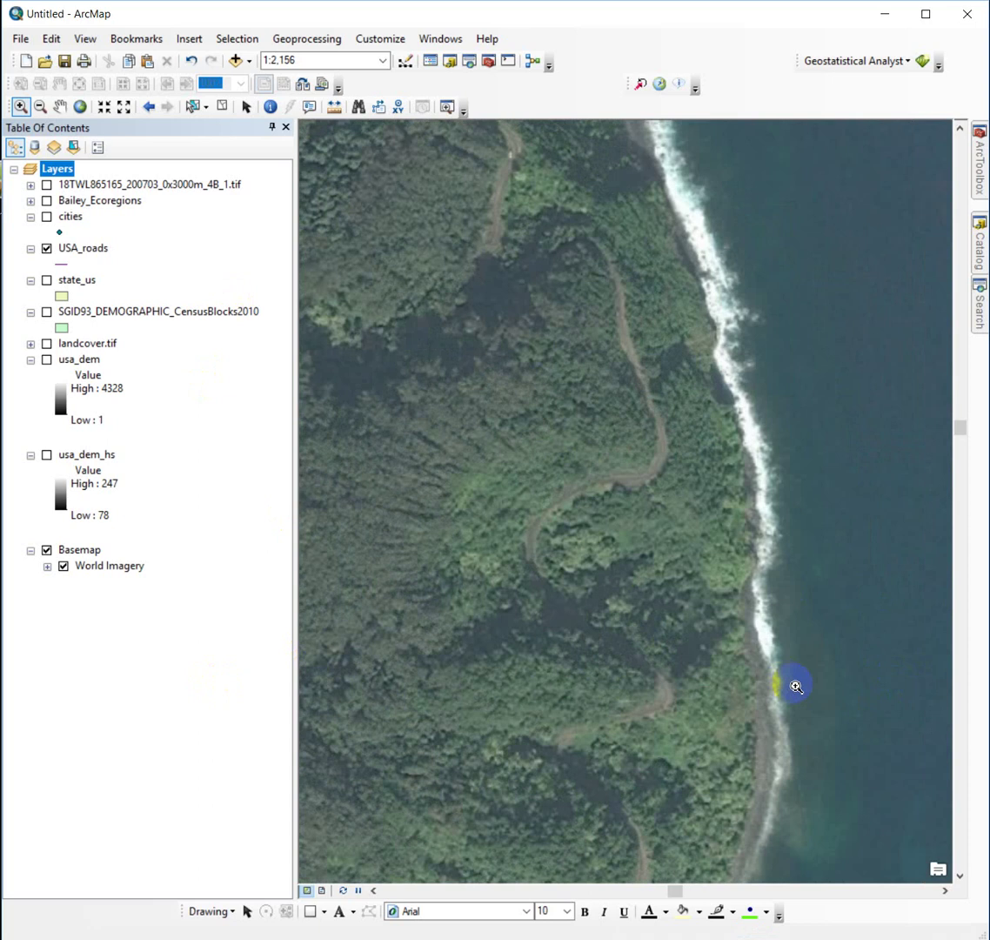
pyautogui.moveTo(443, 340); pyautogui.dragTo(621, 525)
pyautogui.press('Escape')
pyautogui.scroll(1, 609, 614)
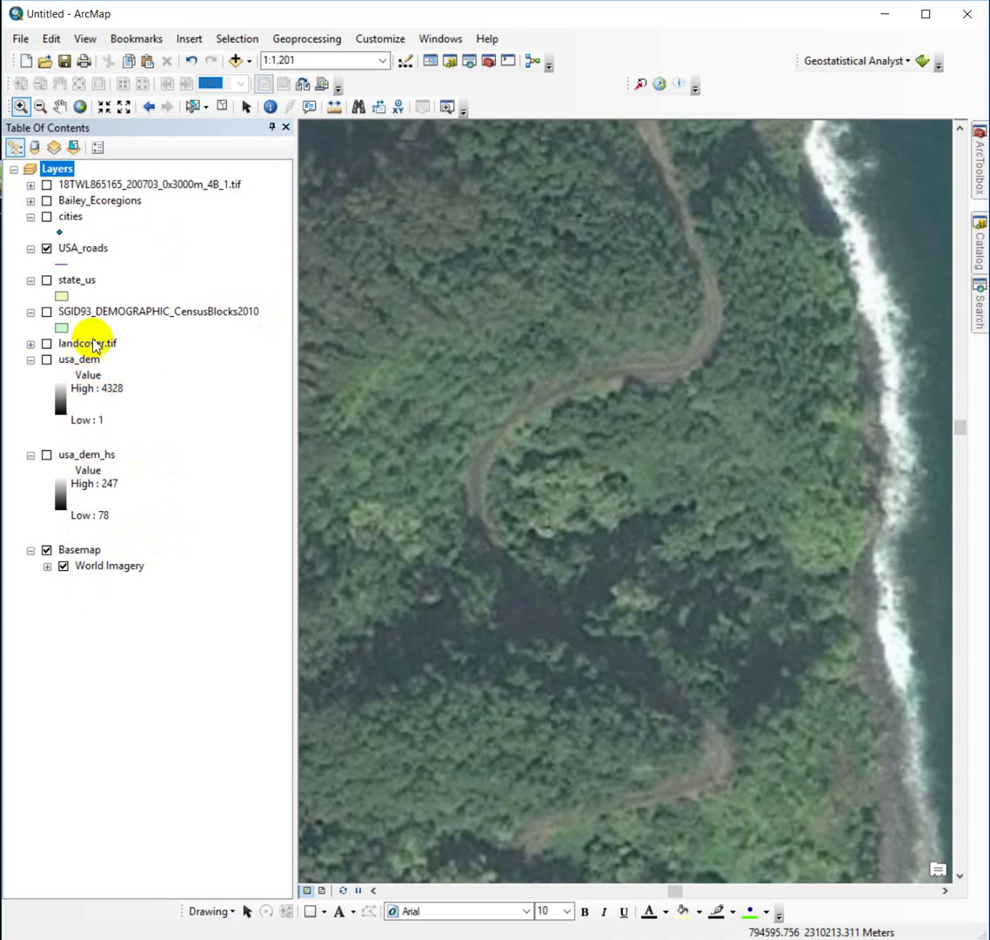
pyautogui.rightClick(87, 252)
pyautogui.click(145, 620)
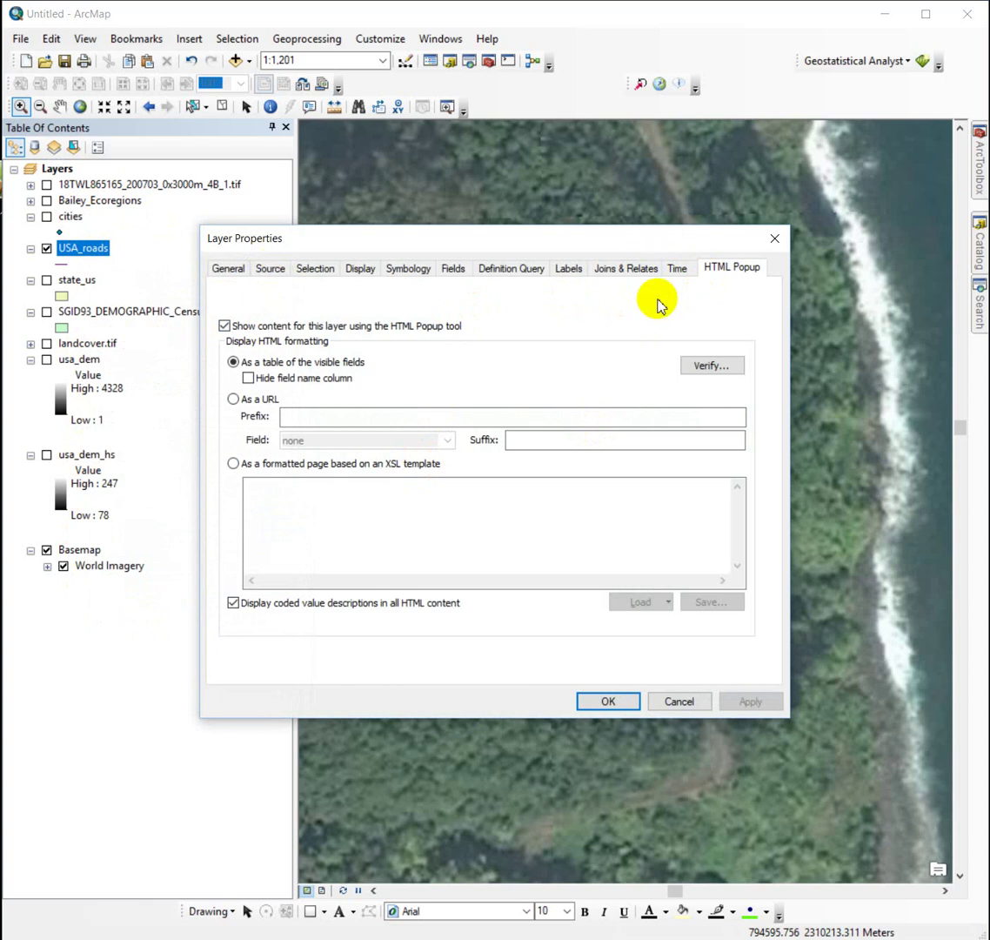
pyautogui.click(775, 237)
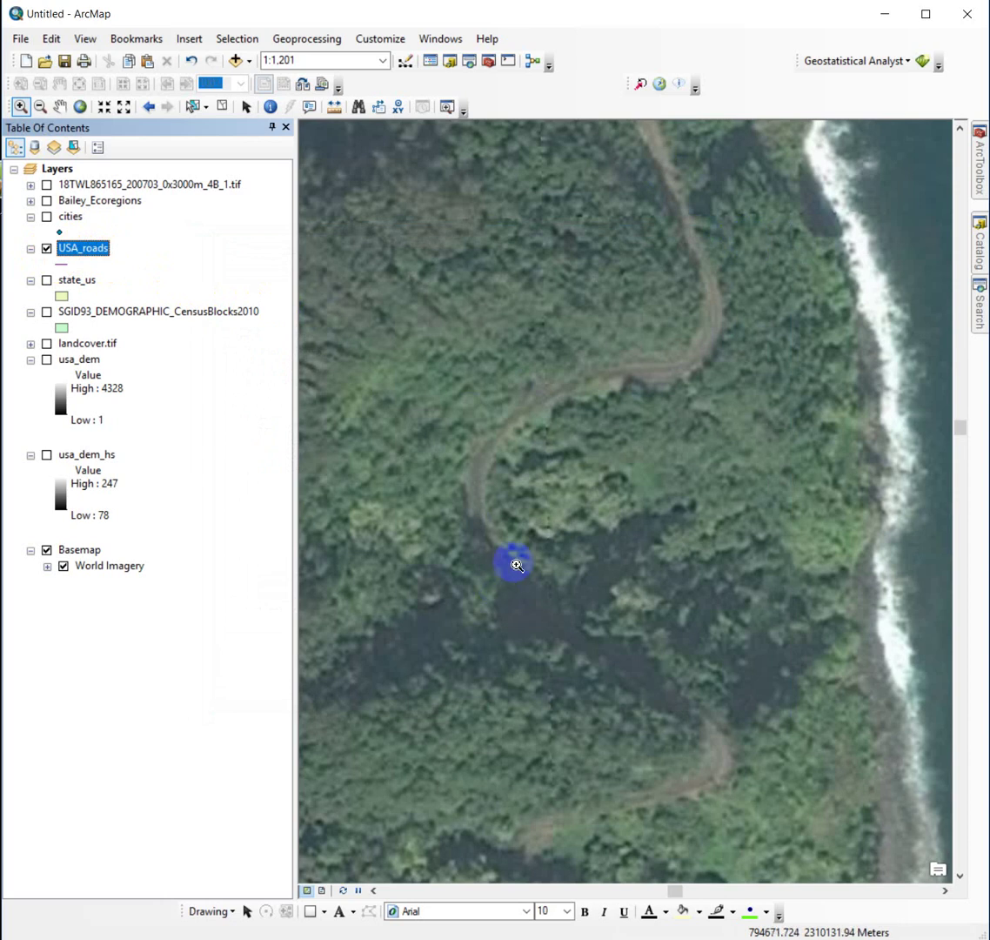
# Review the decimal precision of the length_m values in the USA_roads attribute table, and close the table
pyautogui.rightClick(85, 253)
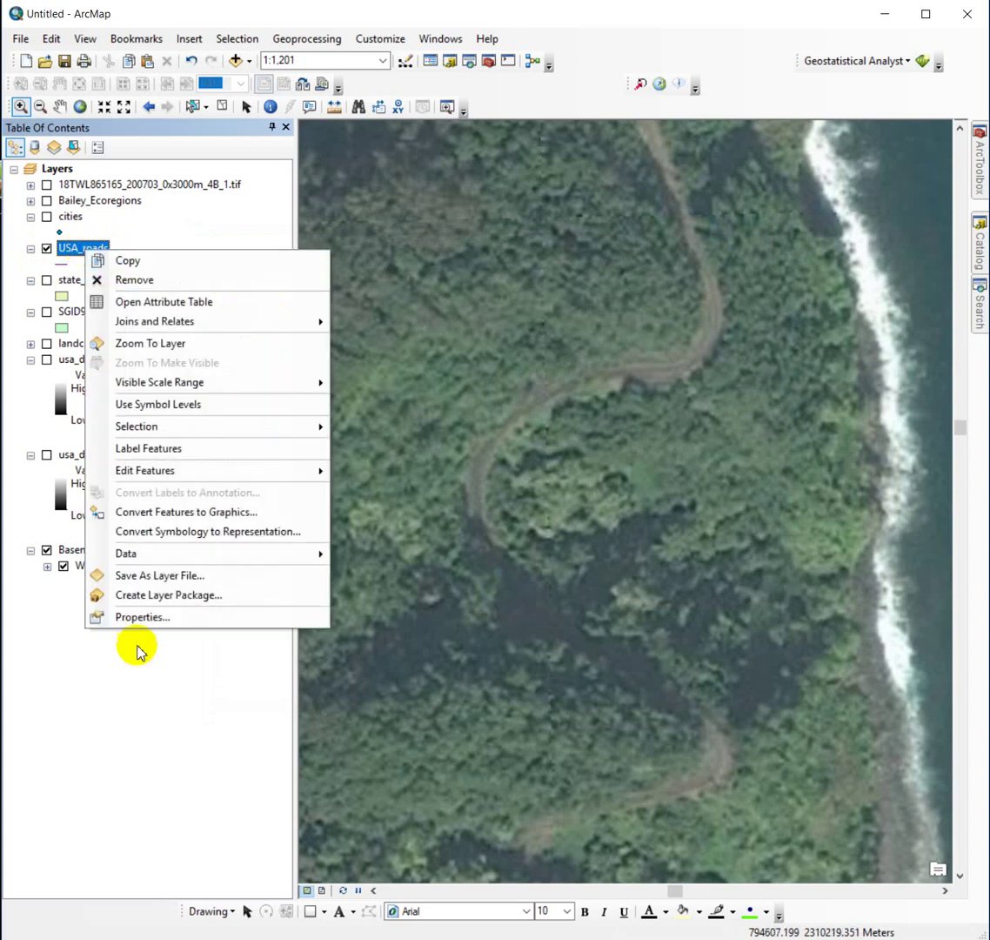
pyautogui.click(160, 301)
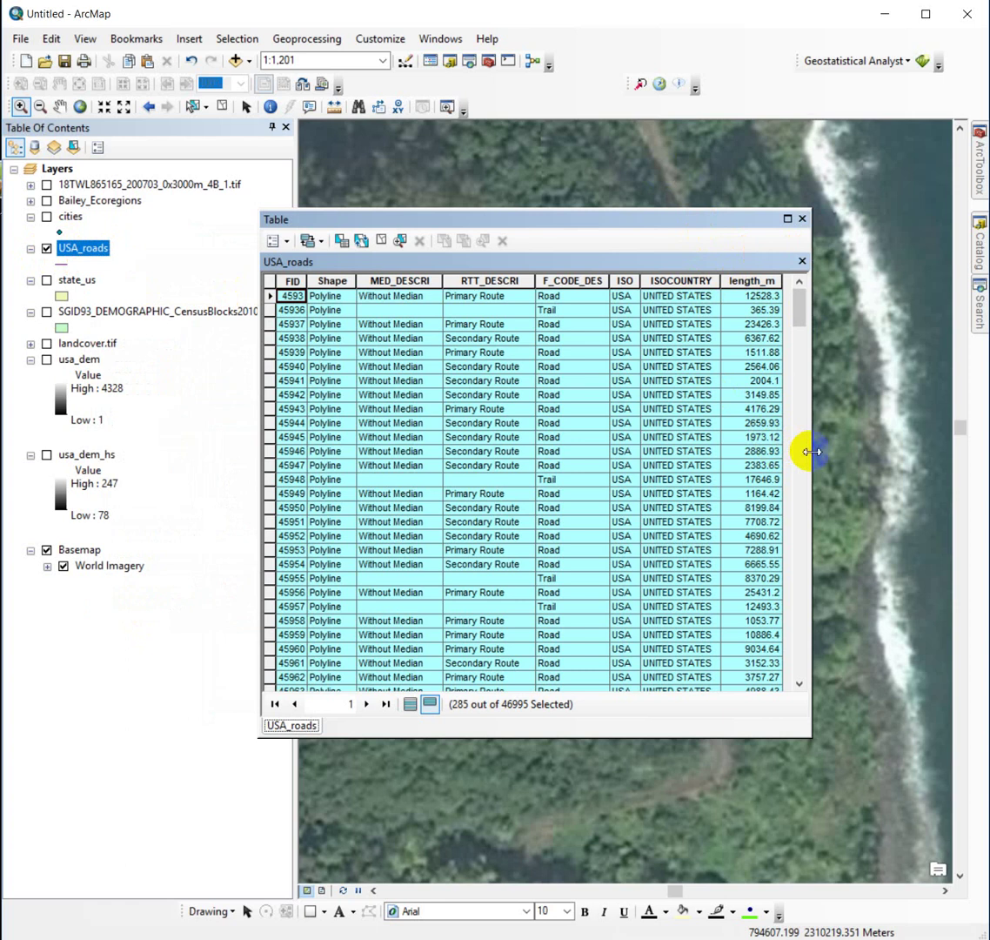
pyautogui.moveTo(811, 452); pyautogui.dragTo(908, 453)
pyautogui.moveTo(723, 224); pyautogui.dragTo(563, 335)
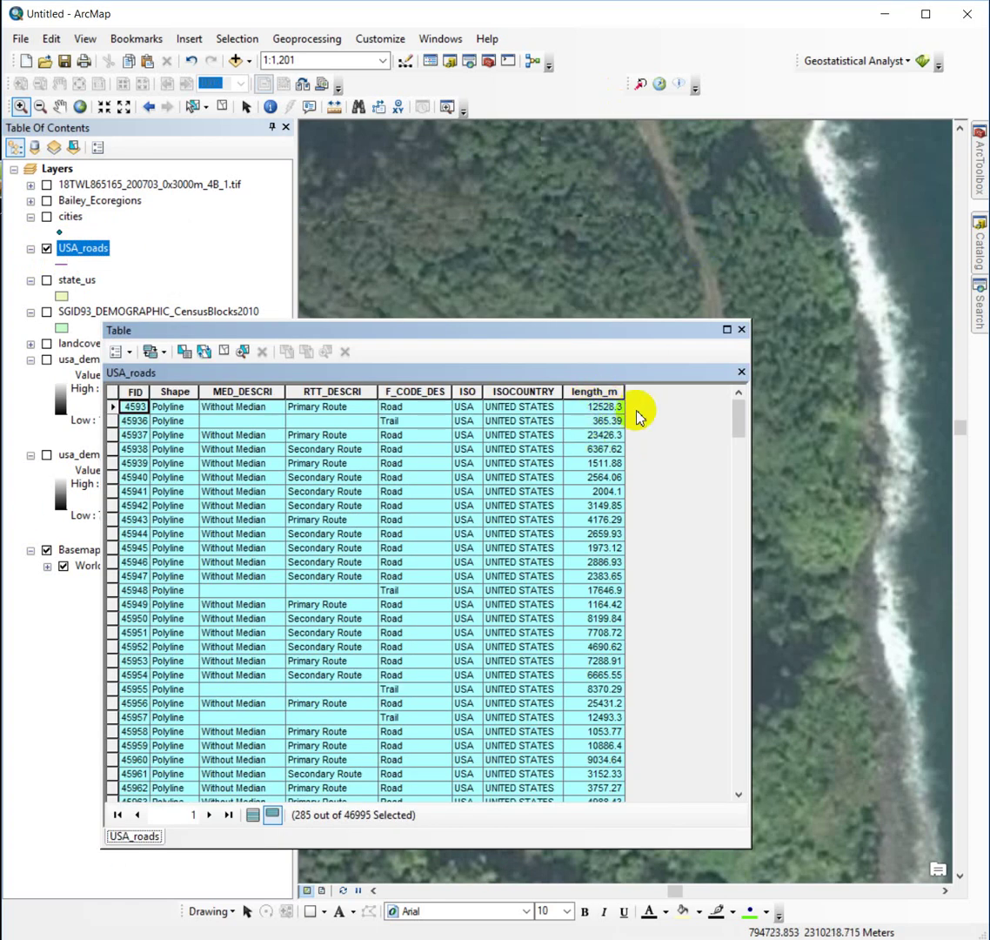
pyautogui.rightClick(599, 392)
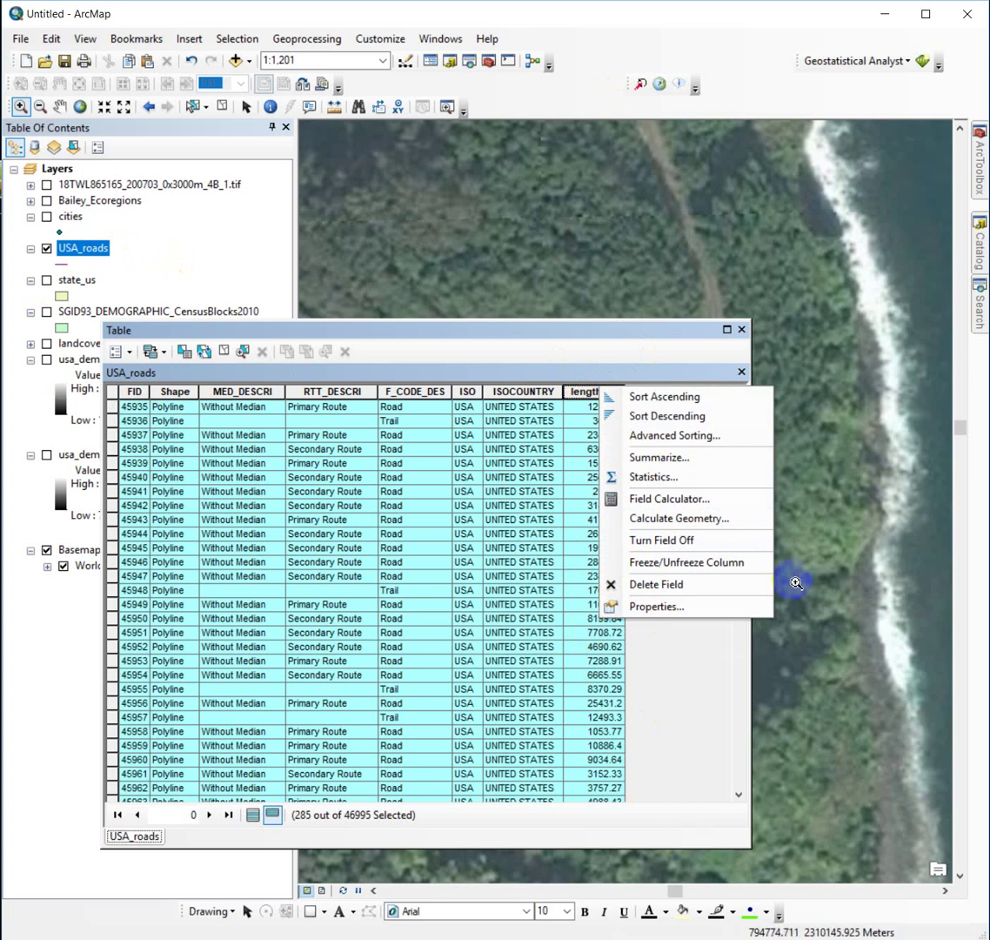
pyautogui.click(670, 339)
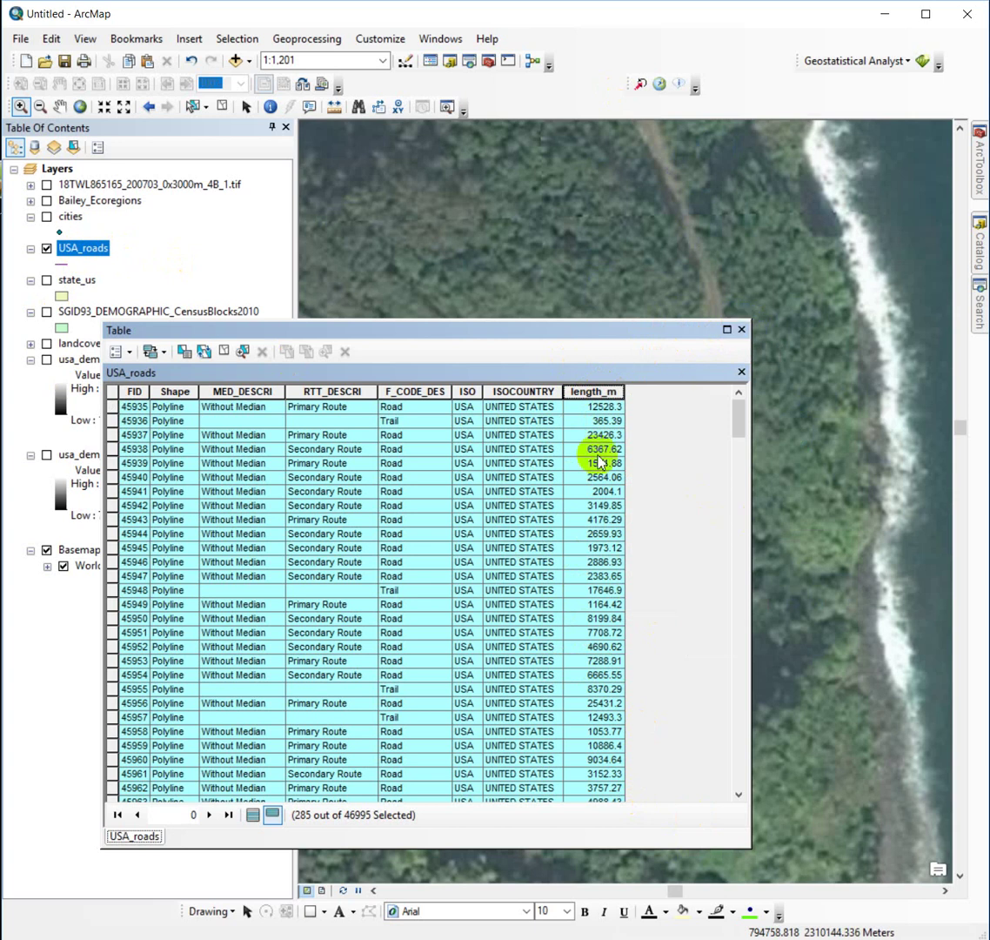
pyautogui.click(743, 329)
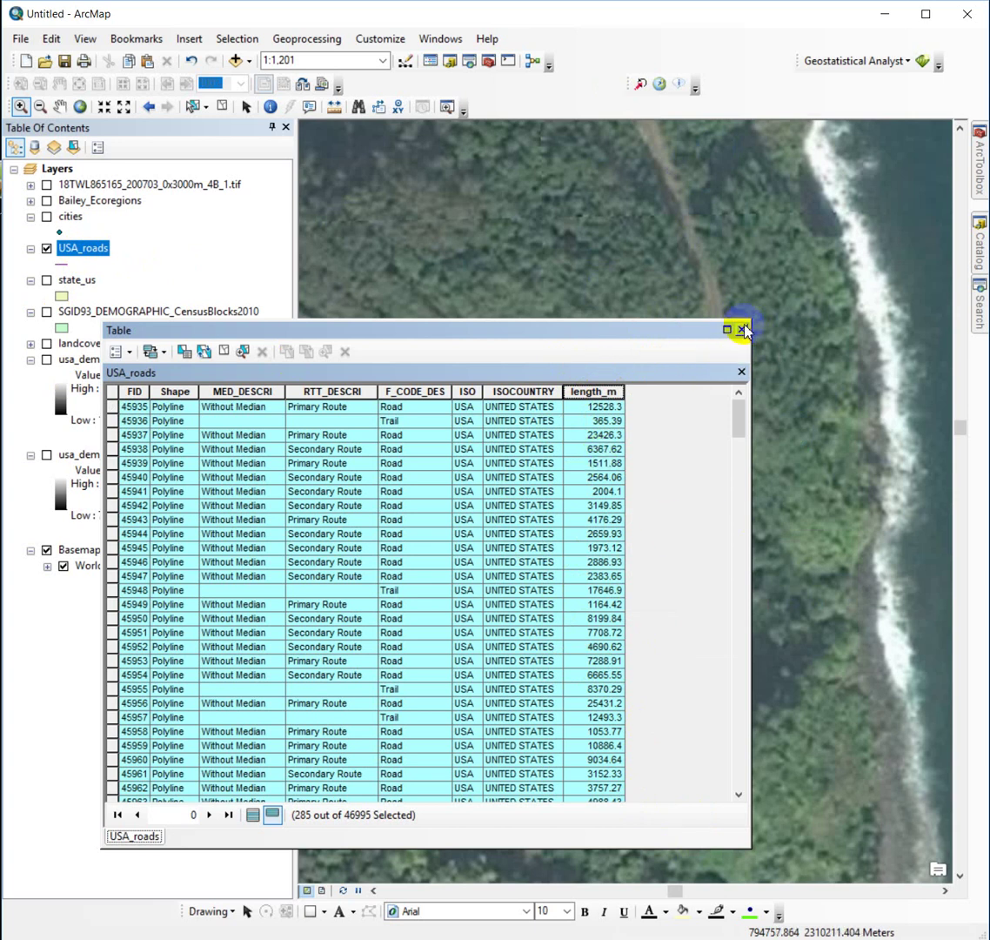